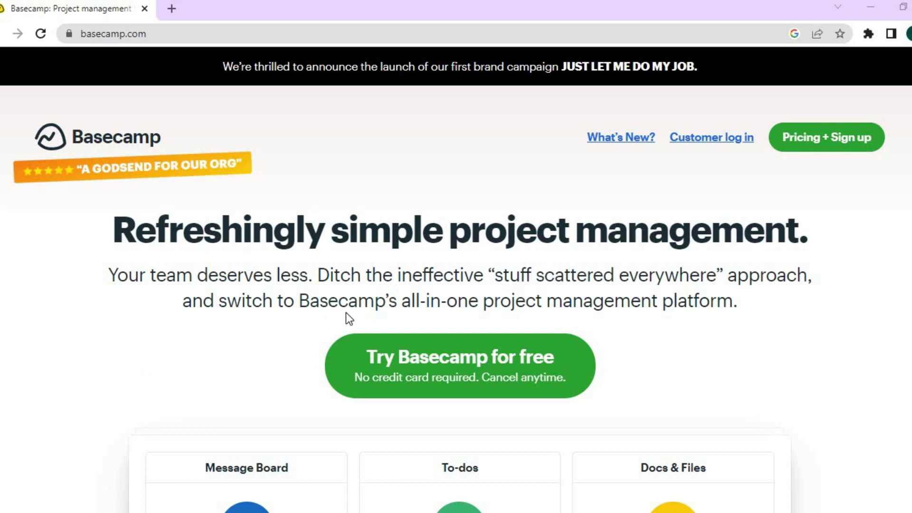
Compare the pricing plans and start a free trial of the $15/user Basecamp plan
click(435, 368)
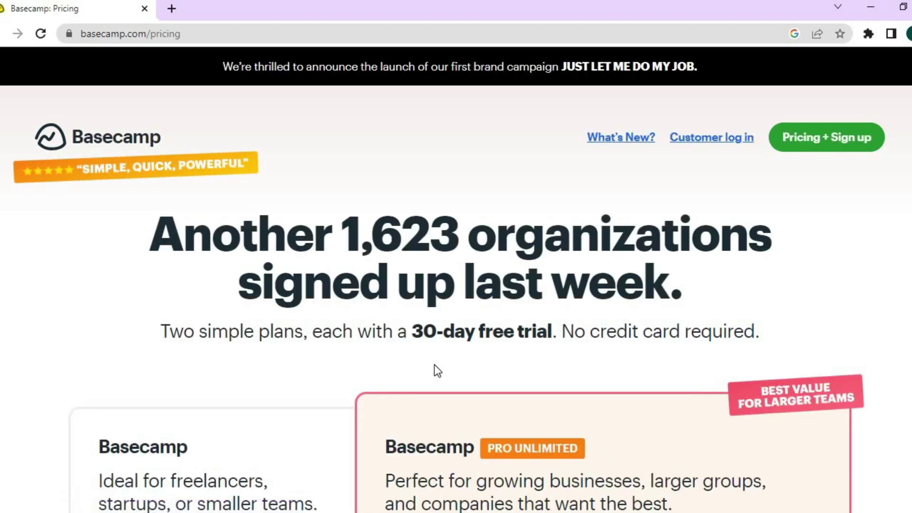
scroll(456, 279, down, 2)
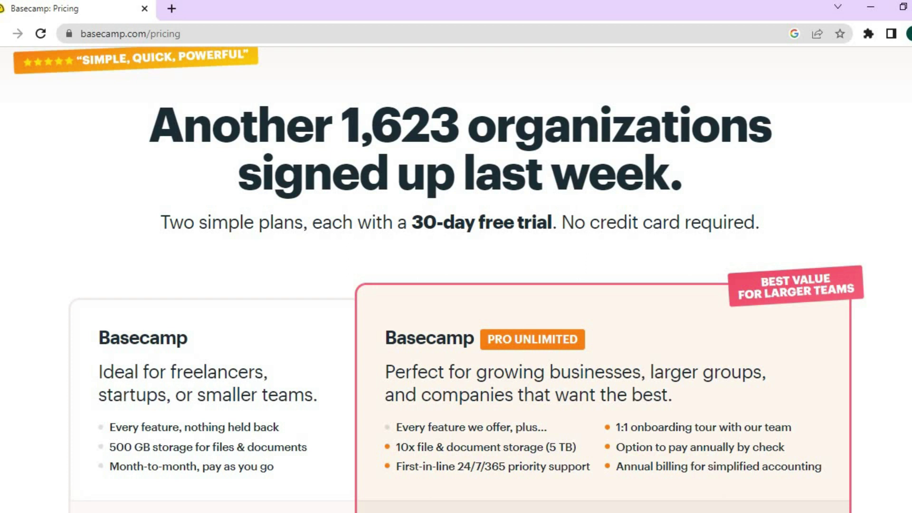
scroll(455, 279, down, 2)
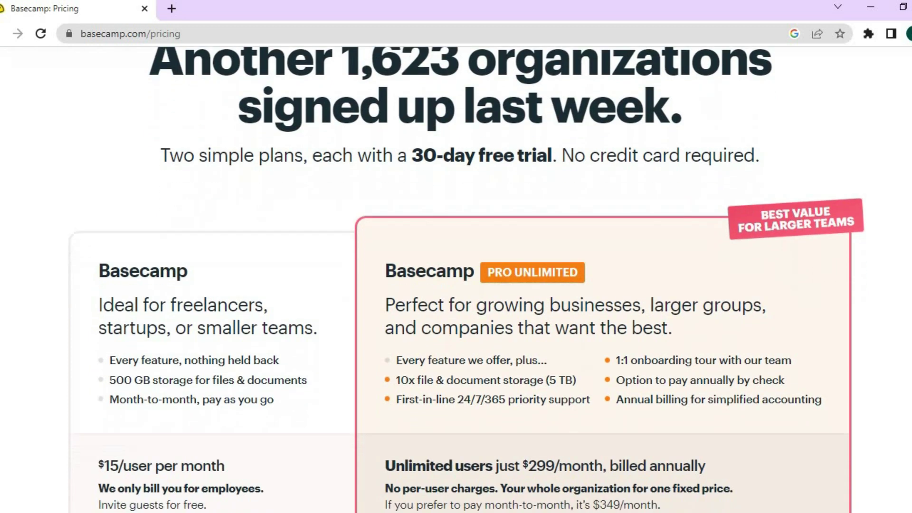
scroll(456, 279, down, 2)
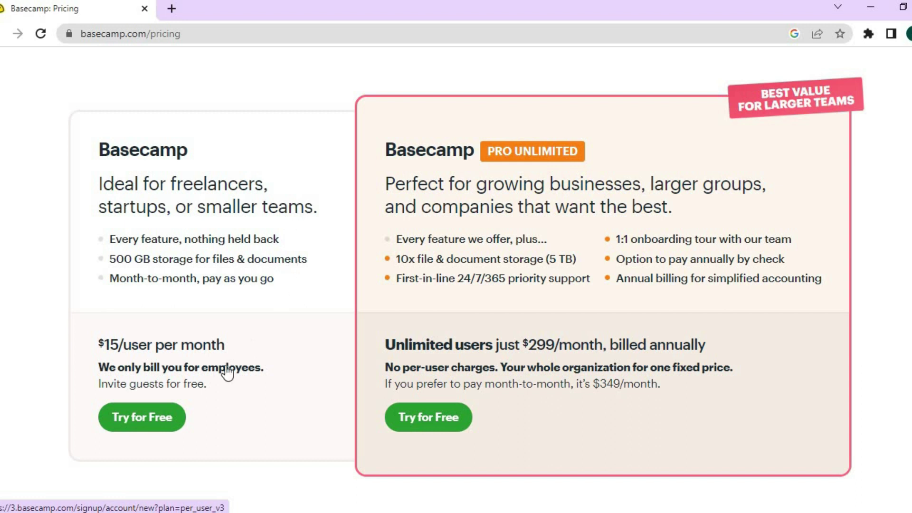
click(147, 417)
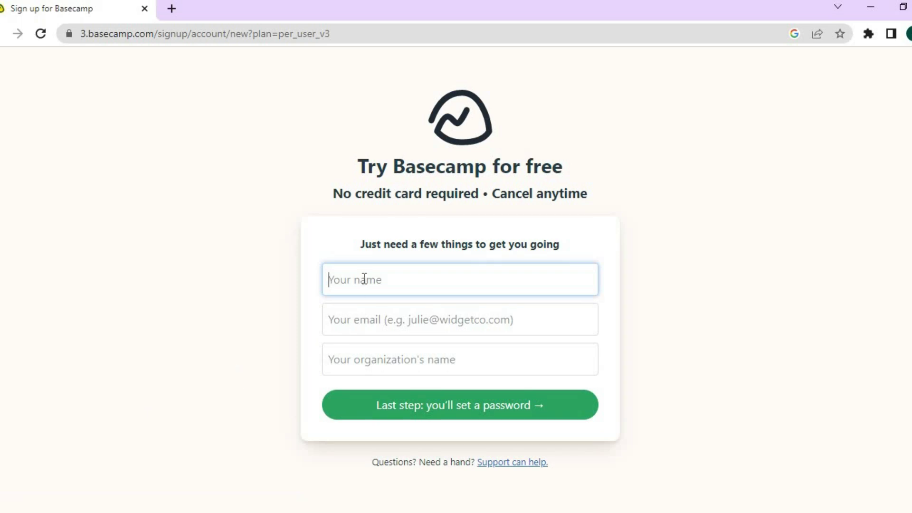
Enter your name on the sign-up form and begin typing the email address
click(369, 326)
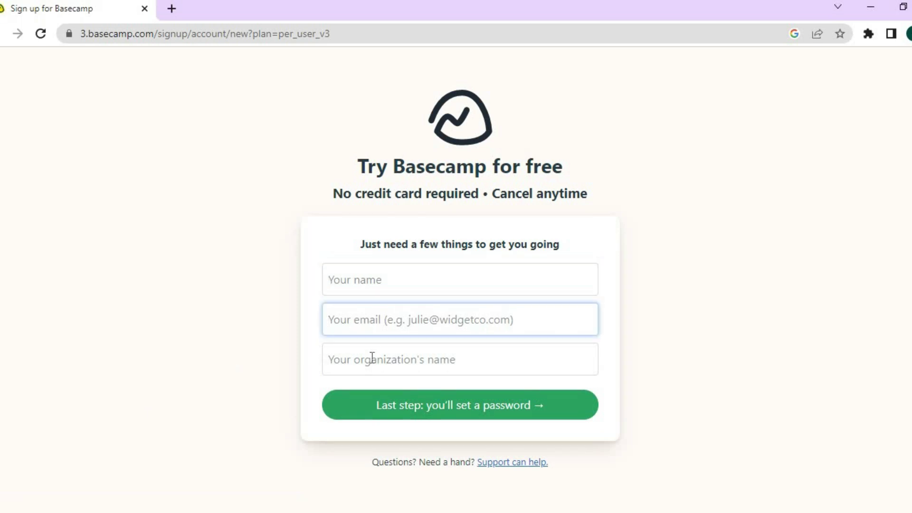
click(372, 357)
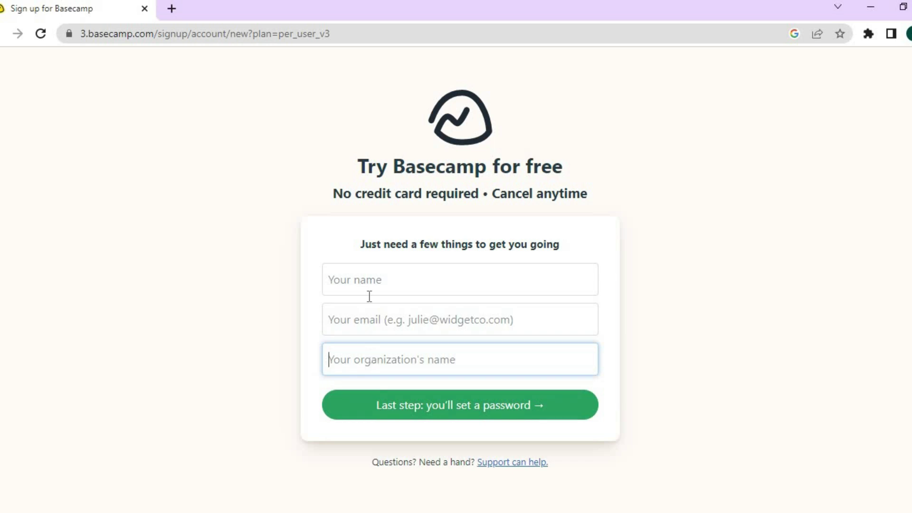
click(368, 275)
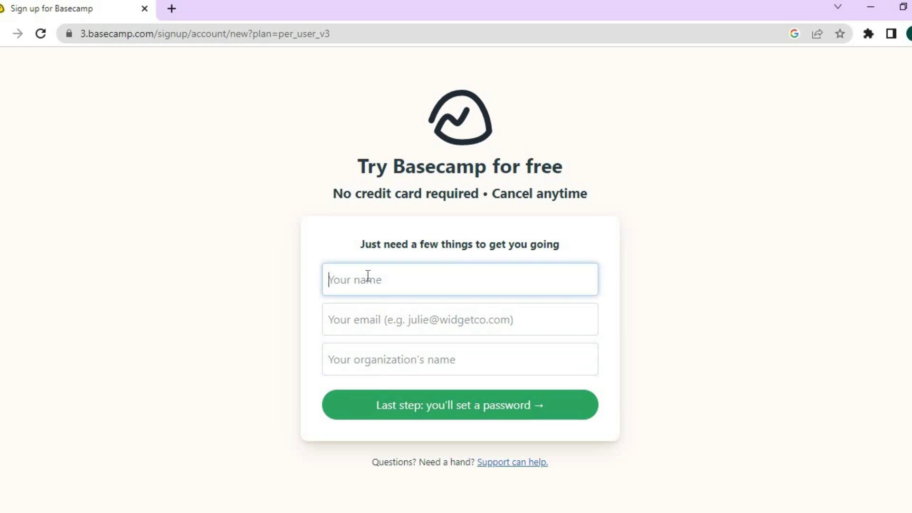
text(simple answe)
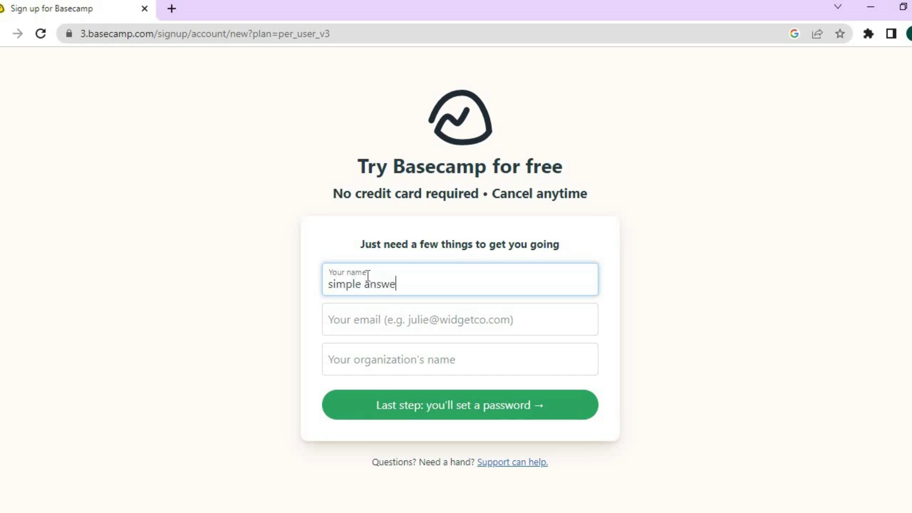
text(rs)
click(365, 332)
text(sim)
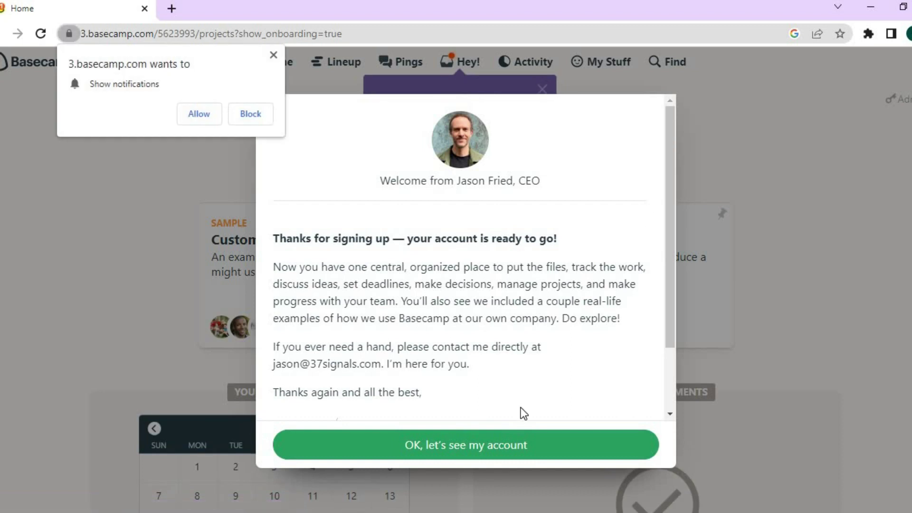
Close the welcome message, the browser notification request and the Hey! tip
click(493, 447)
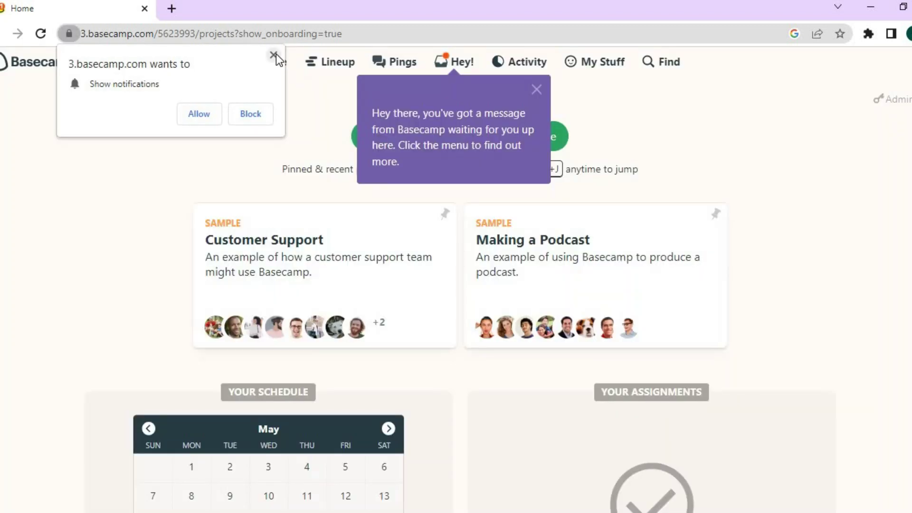
click(274, 55)
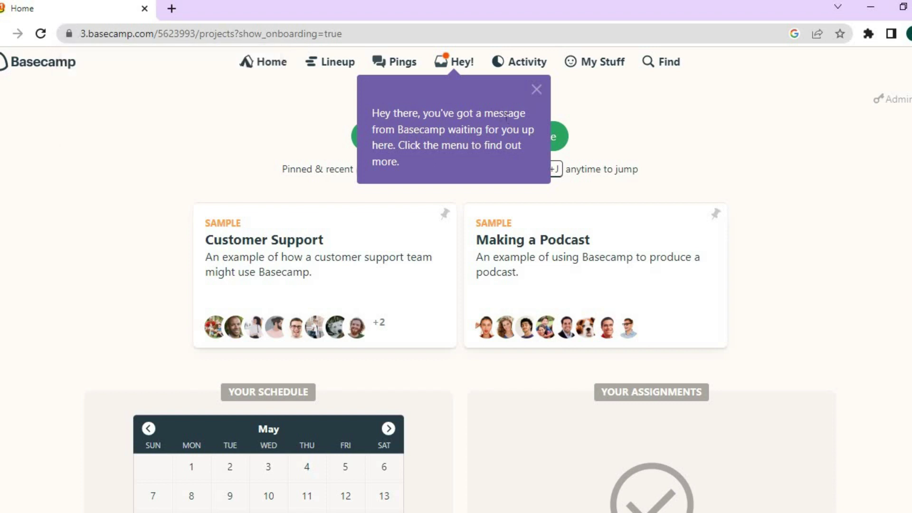
click(535, 90)
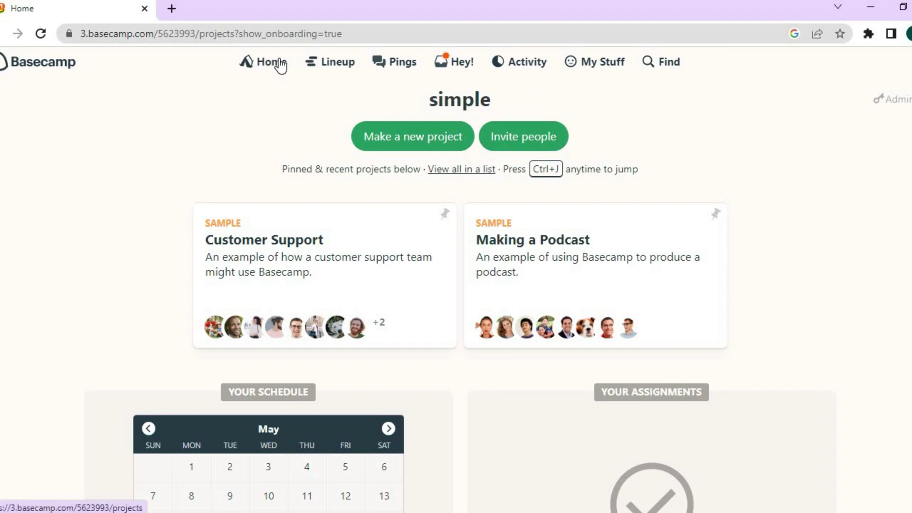
Visit the Lineup timeline and Hey! messages, then open the Latest Activity report
click(337, 65)
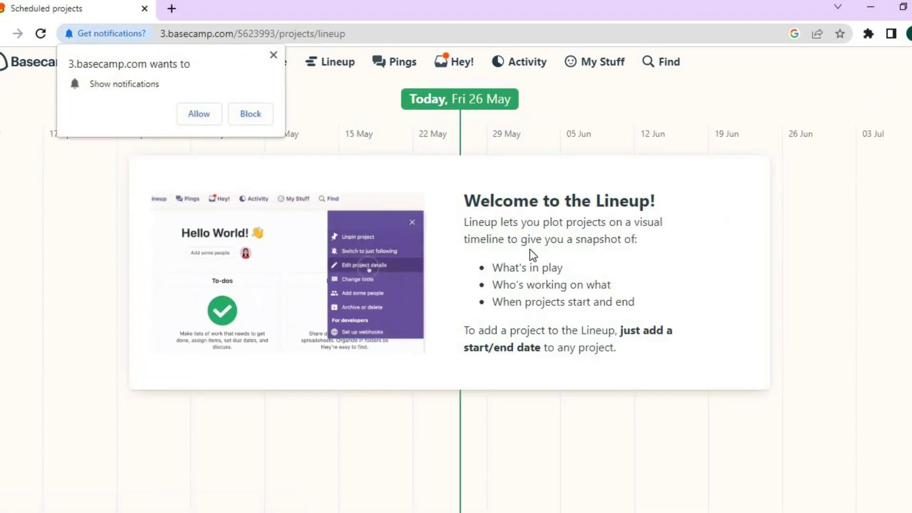
click(273, 53)
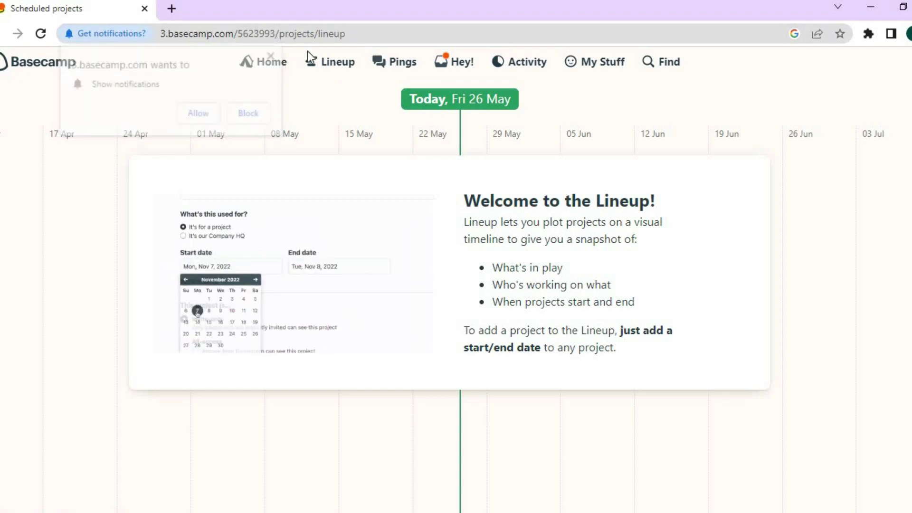
click(454, 66)
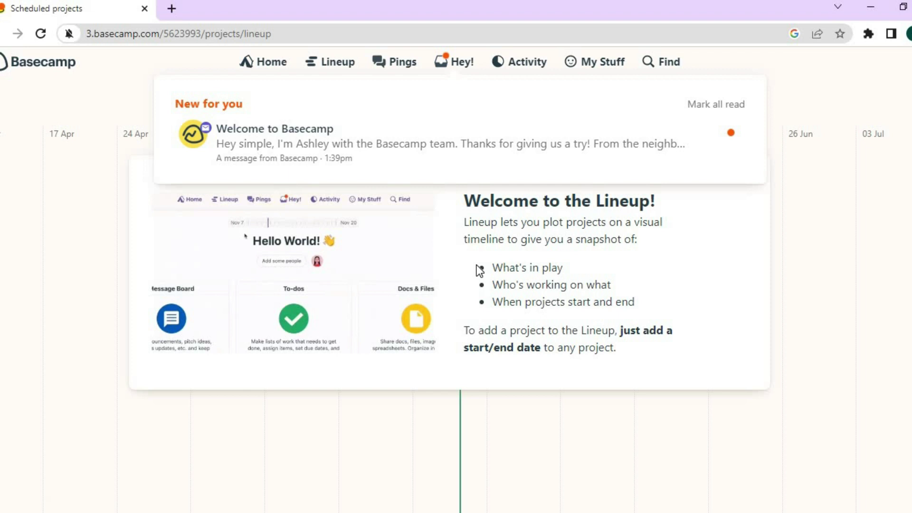
click(512, 69)
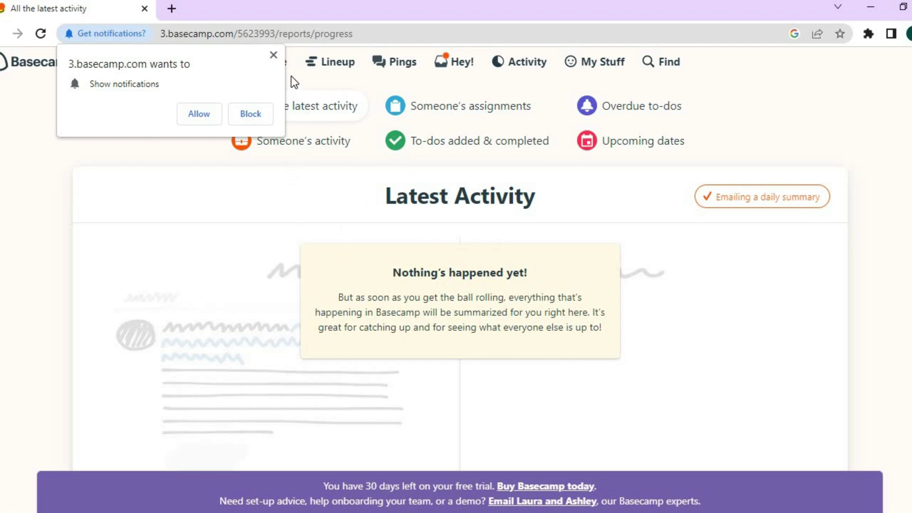
Browse the Someone's assignments, To-dos added & completed and Overdue to-dos reports, then open My Stuff
click(274, 55)
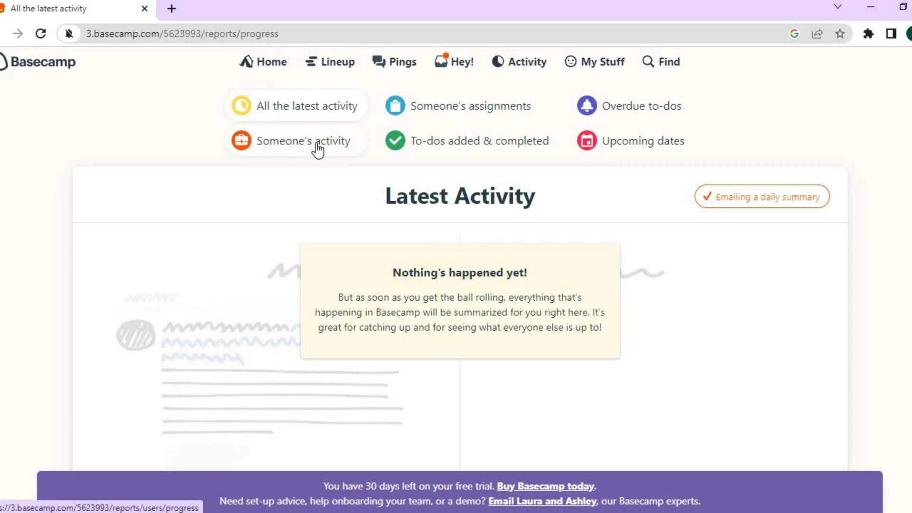
click(422, 114)
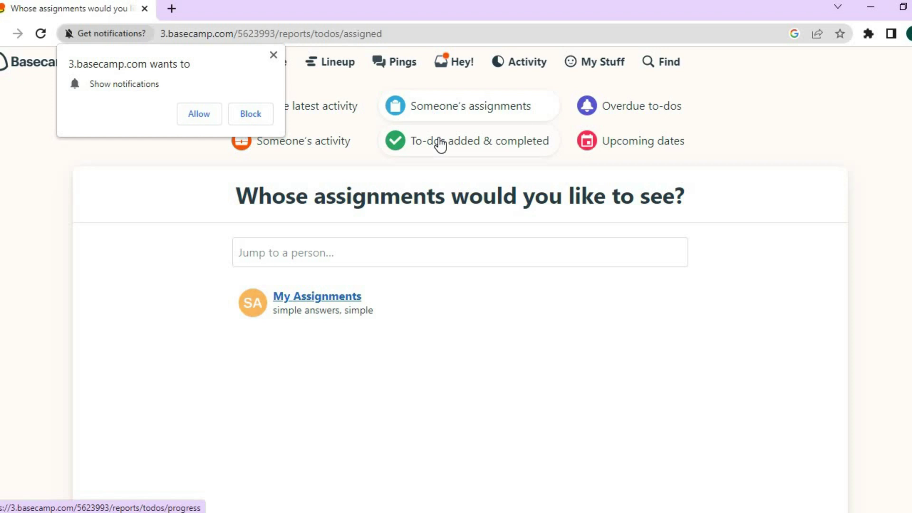
click(441, 145)
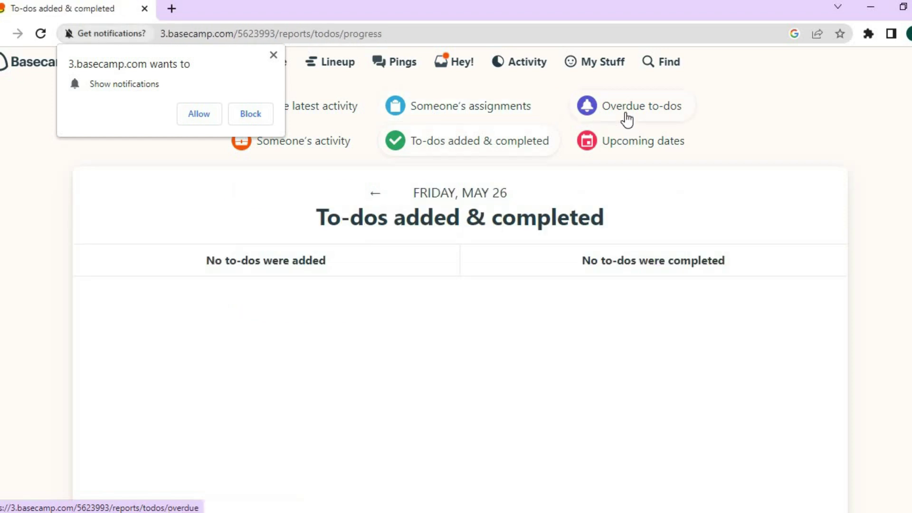
click(627, 117)
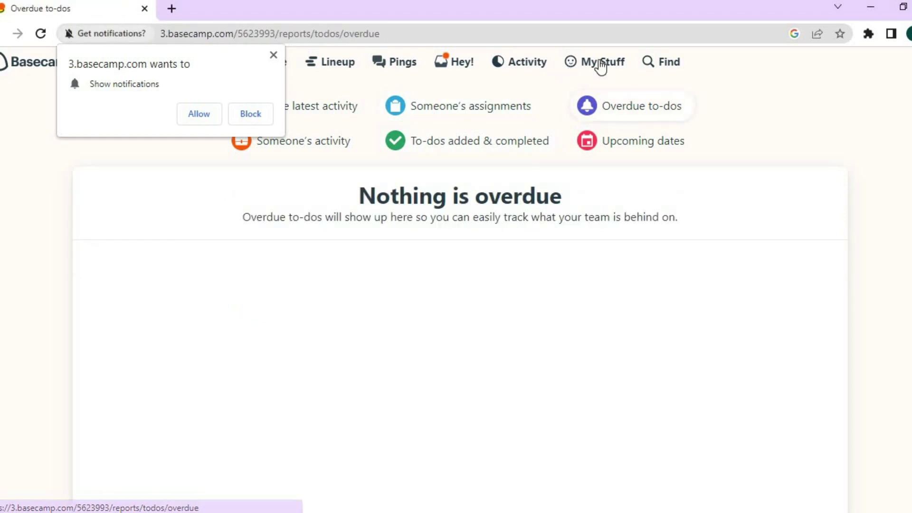
click(601, 64)
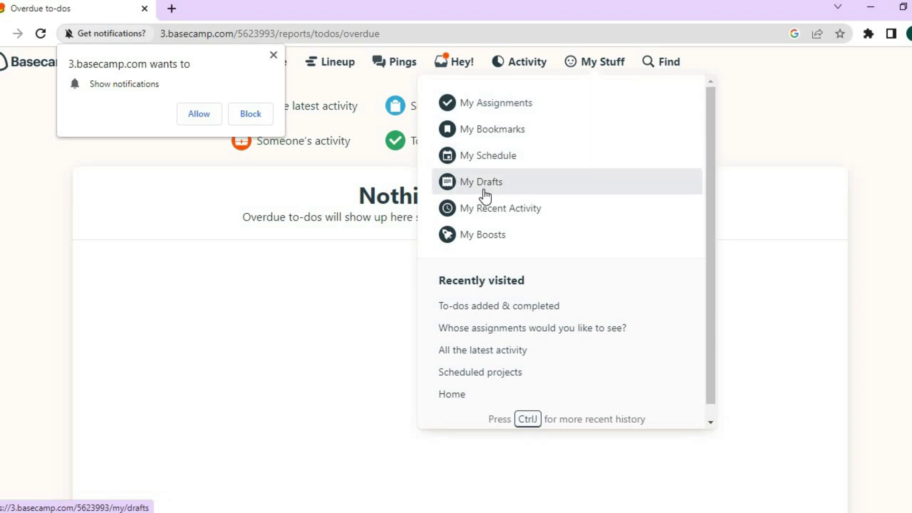
click(273, 55)
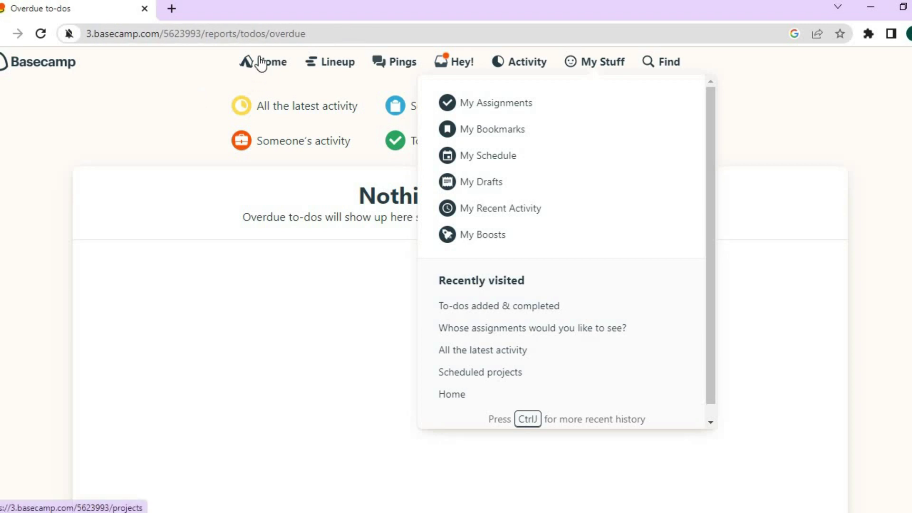
click(260, 62)
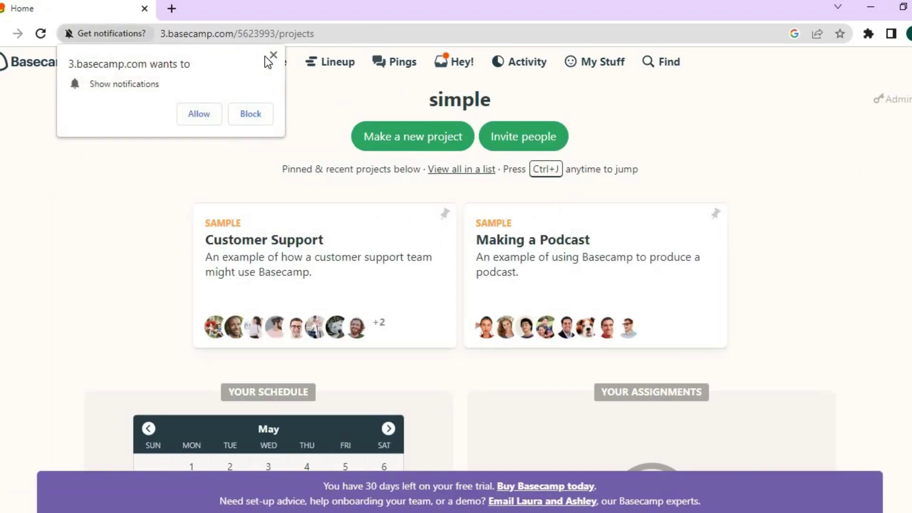
click(274, 55)
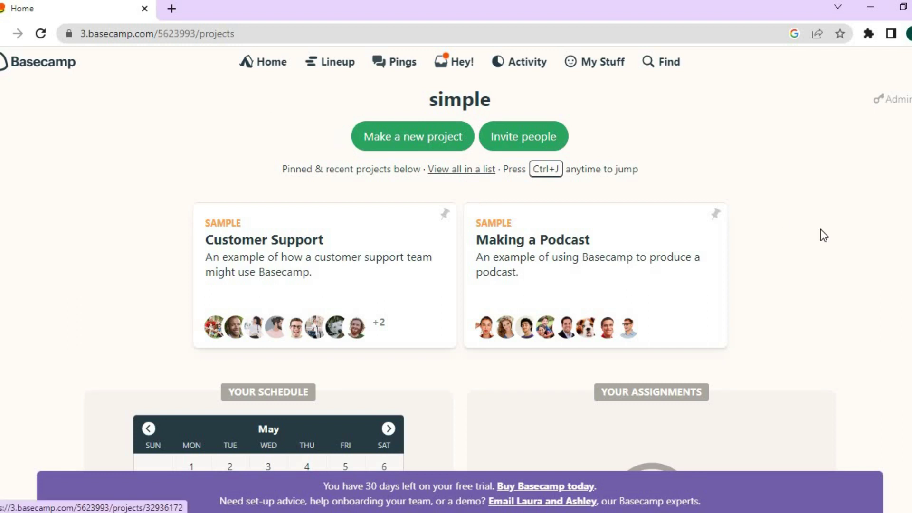
scroll(821, 234, down, 1)
scroll(456, 273, down, 1)
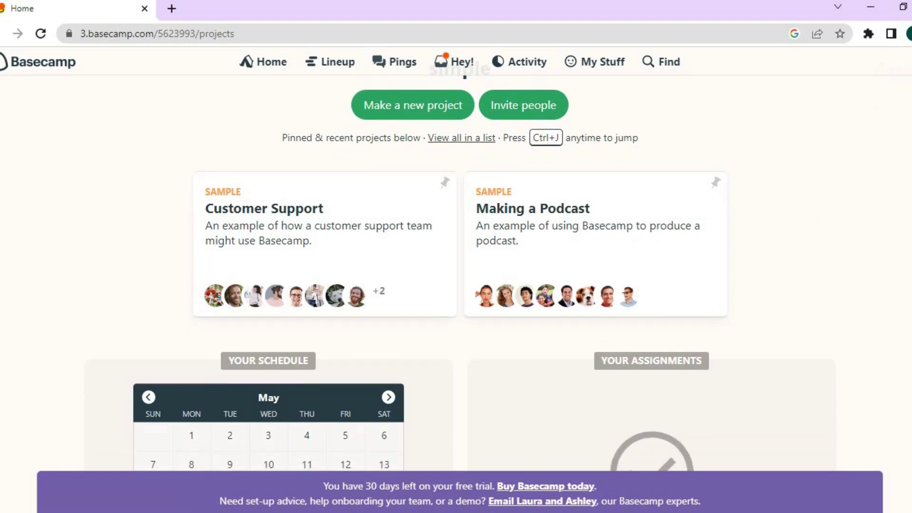
scroll(455, 272, down, 4)
scroll(456, 272, up, 5)
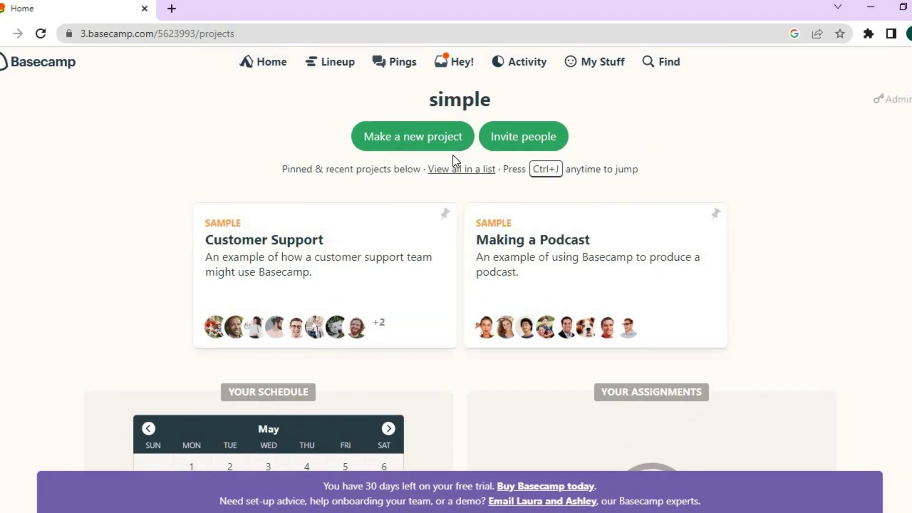
Start a new project and name it 'create new channel'
click(429, 148)
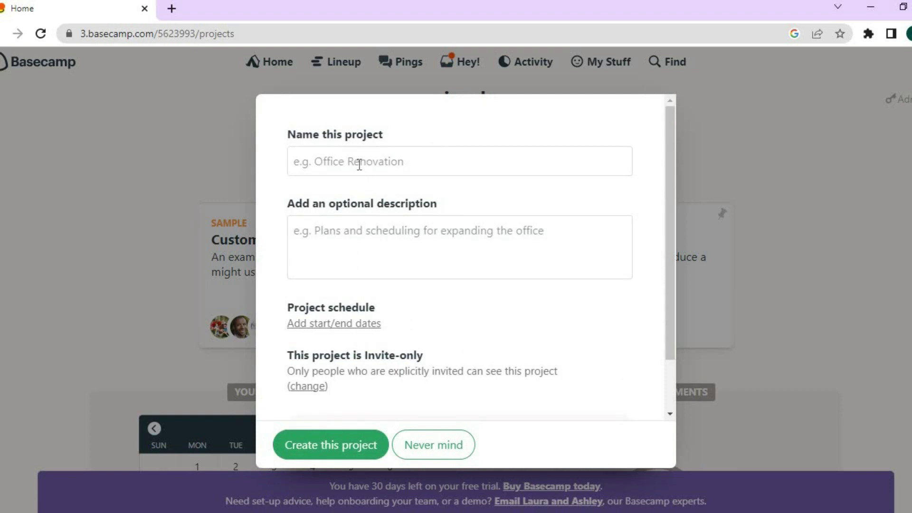
click(359, 165)
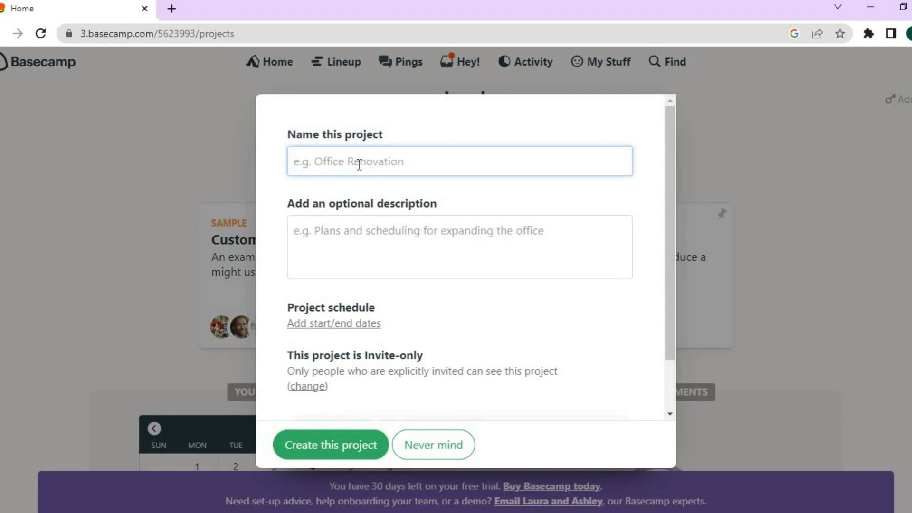
text(crea)
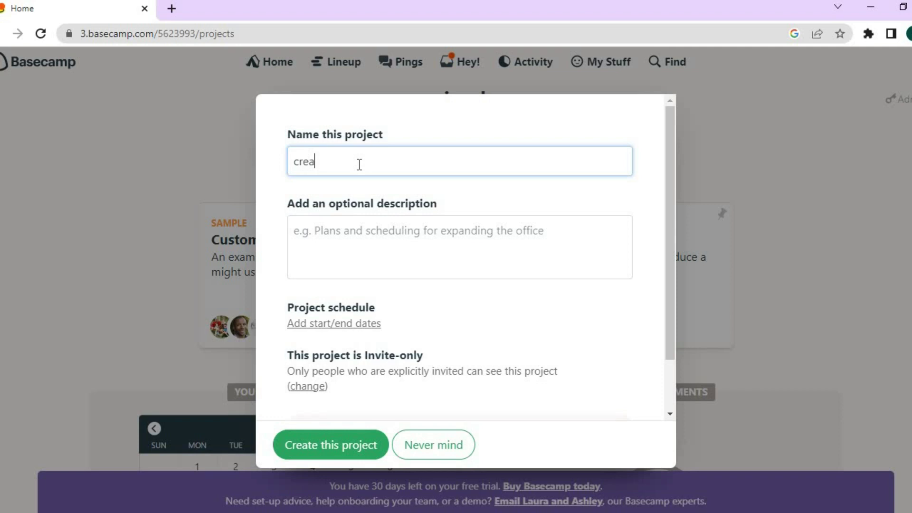
text(te new channel)
click(331, 231)
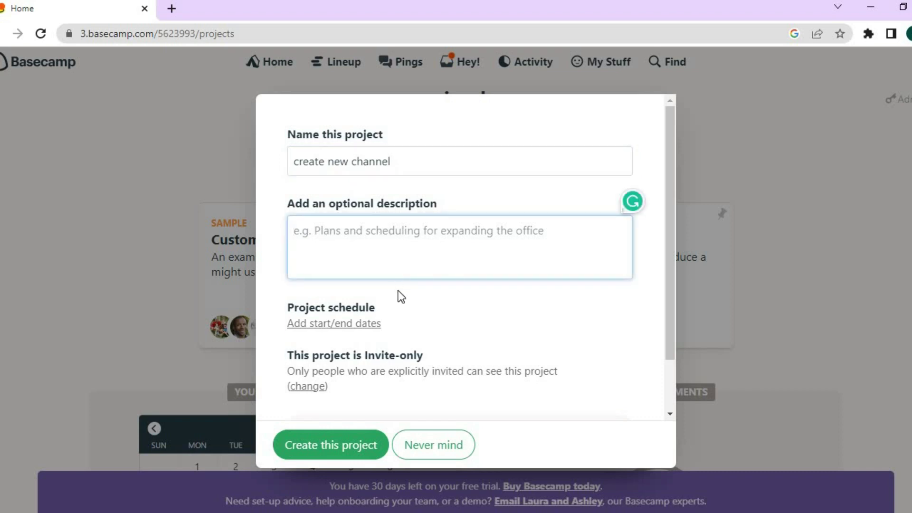
Set the project dates to Jun 1 – Jun 5, 2023 and create the project
click(358, 324)
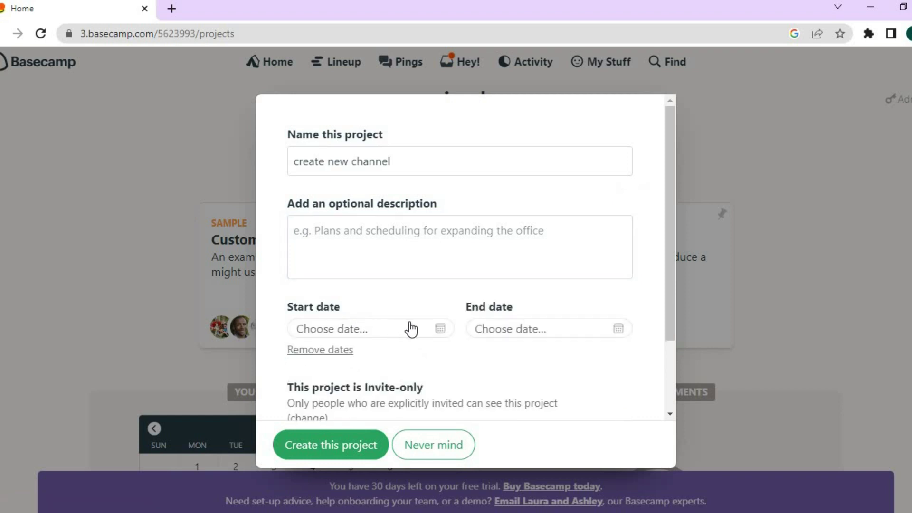
click(434, 328)
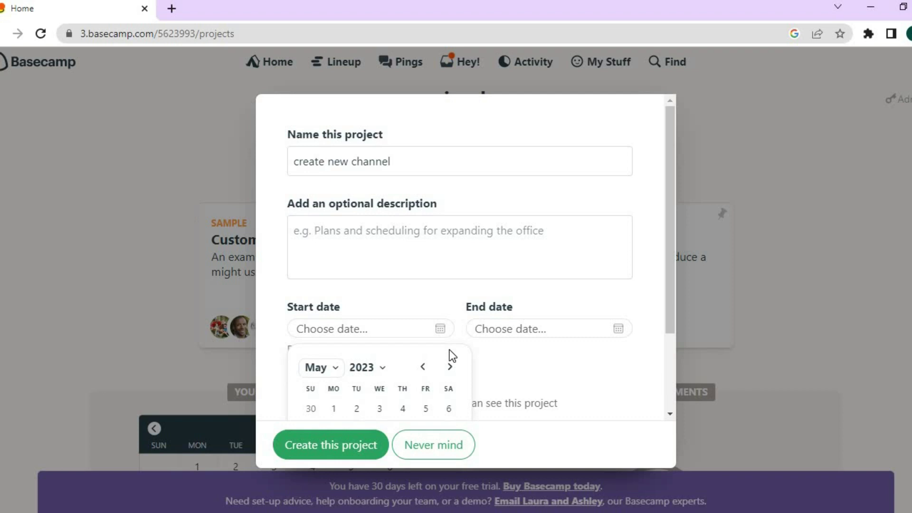
click(451, 366)
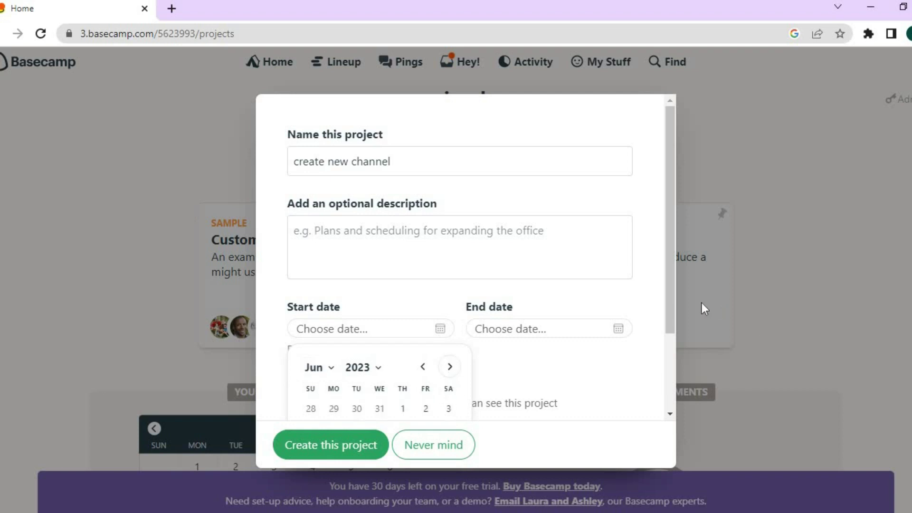
drag(669, 309, 671, 378)
click(406, 306)
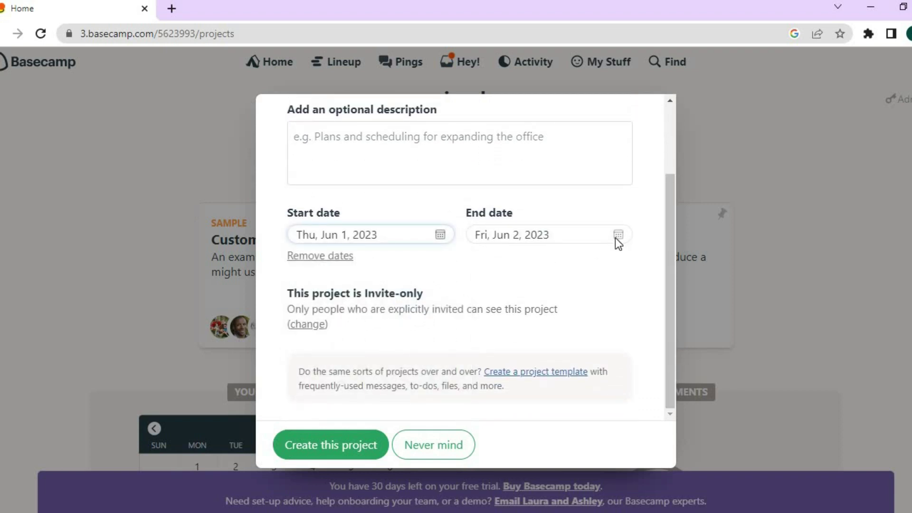
click(616, 238)
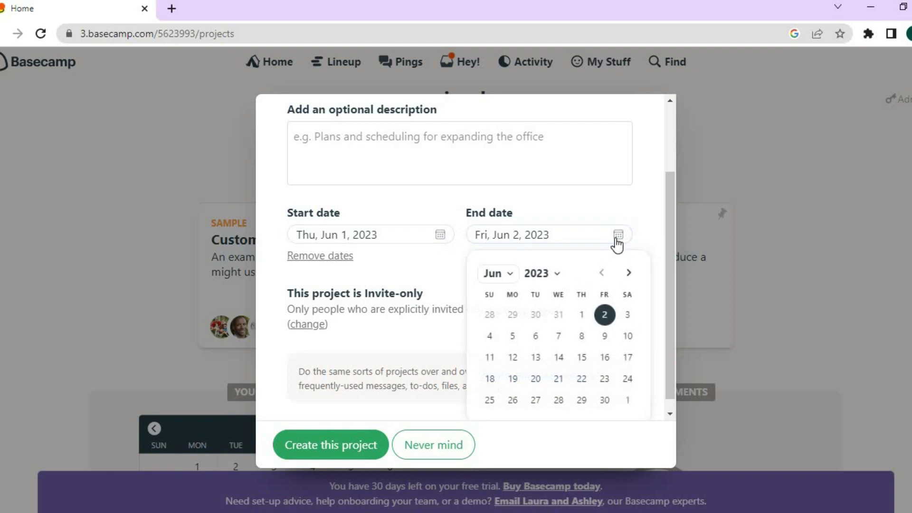
click(513, 336)
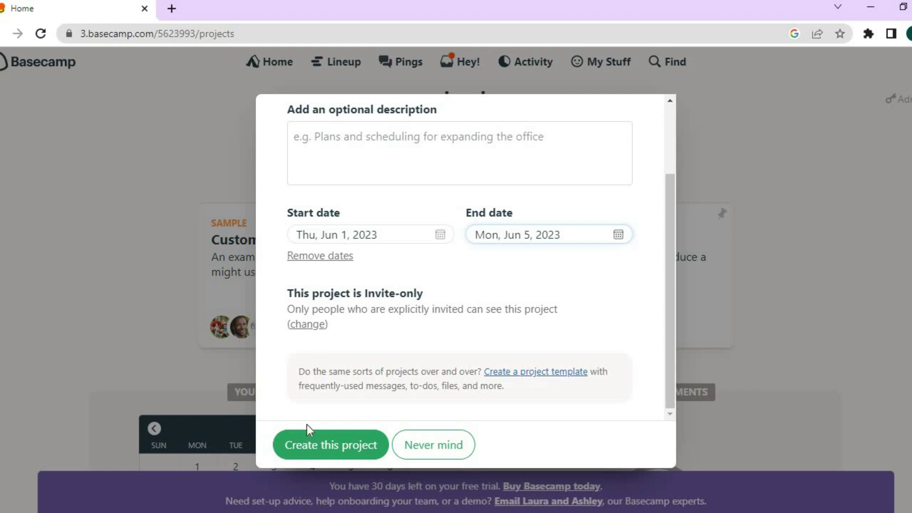
click(322, 446)
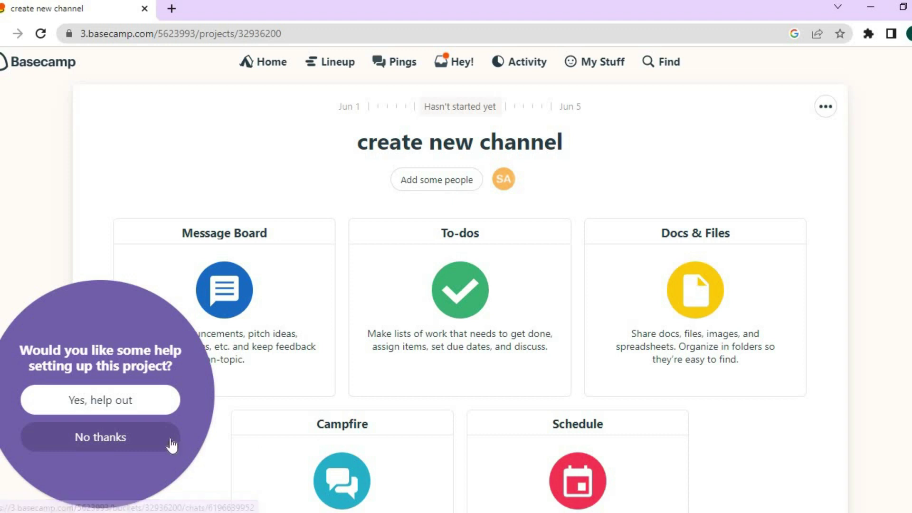
Decline the setup-help offer and go to the project's To-dos
click(148, 438)
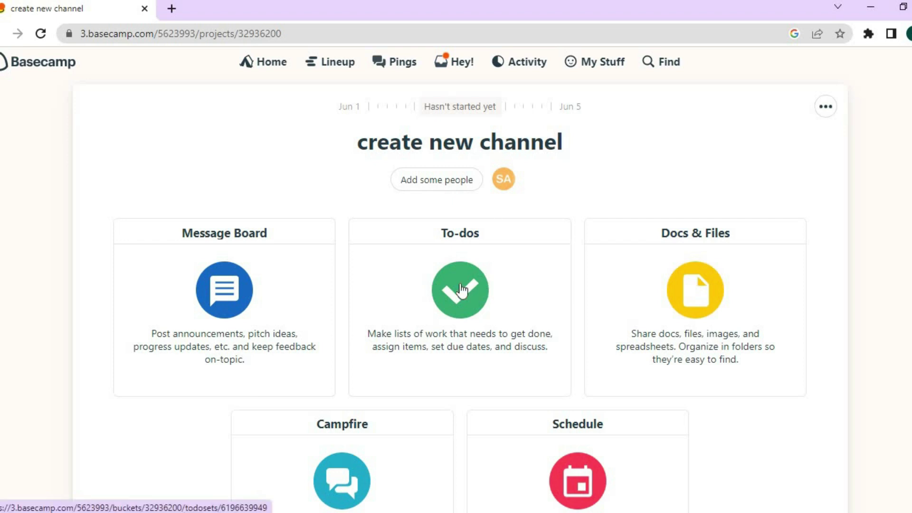
click(464, 239)
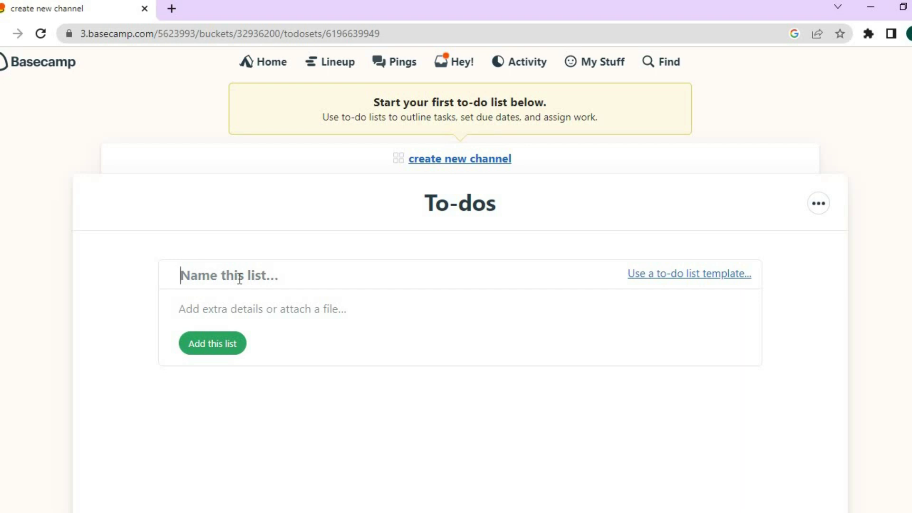
Add a to-do list 'test' with the extra detail 'create new channel'
text(tes)
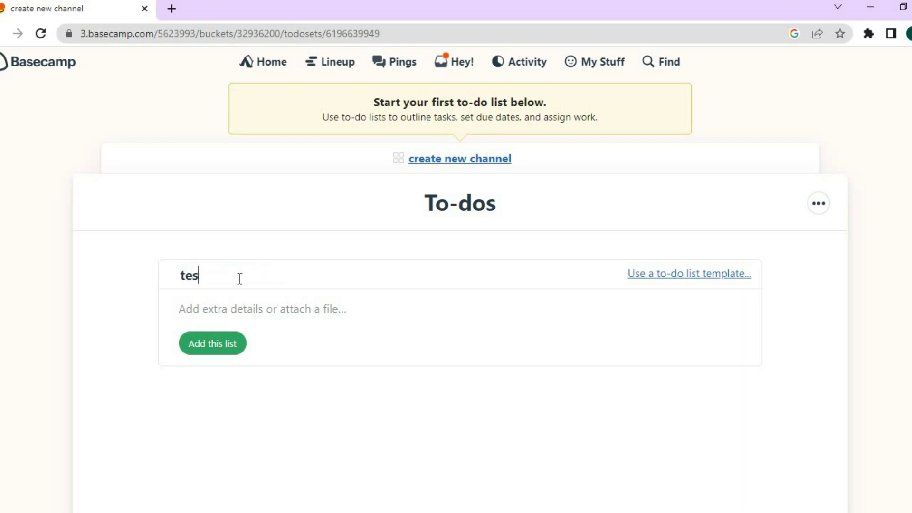
text(t)
click(236, 314)
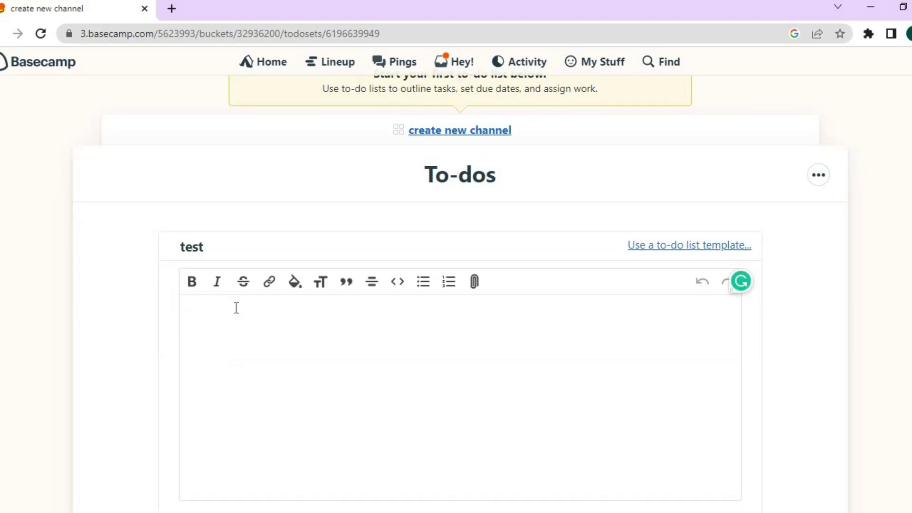
text(create ne)
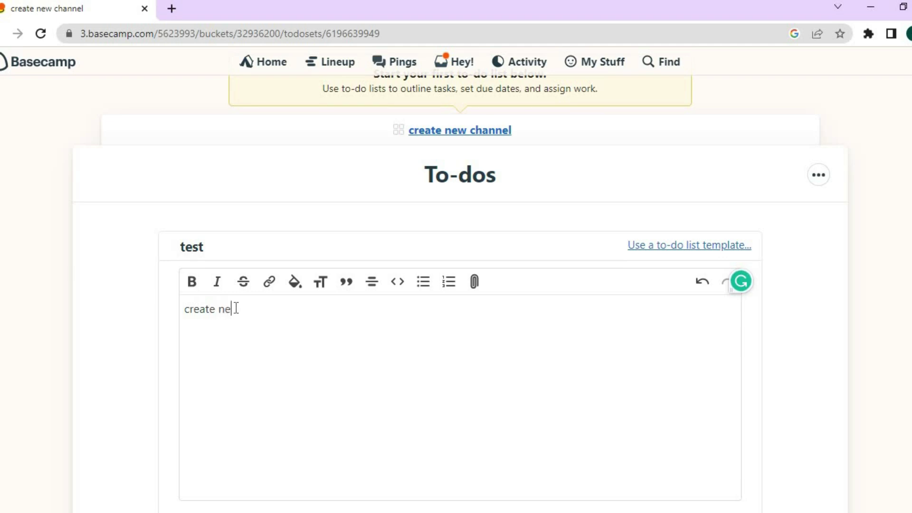
text(w channel)
scroll(384, 373, down, 3)
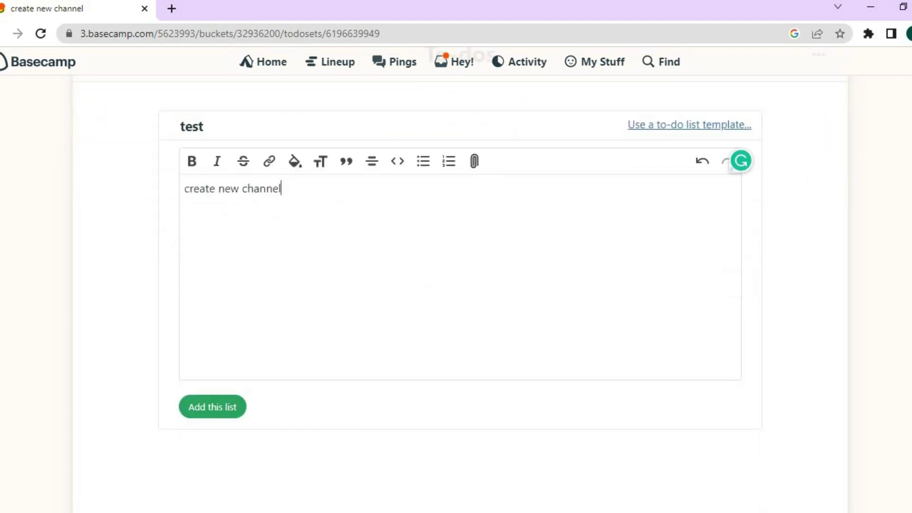
click(197, 405)
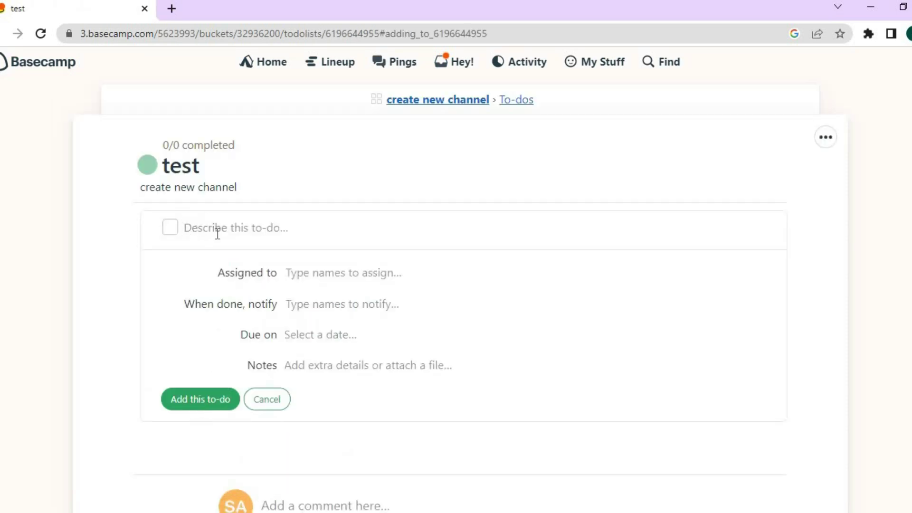
Save the test list's comment notifications with its one subscriber, then return Home
key(Return)
scroll(463, 293, down, 3)
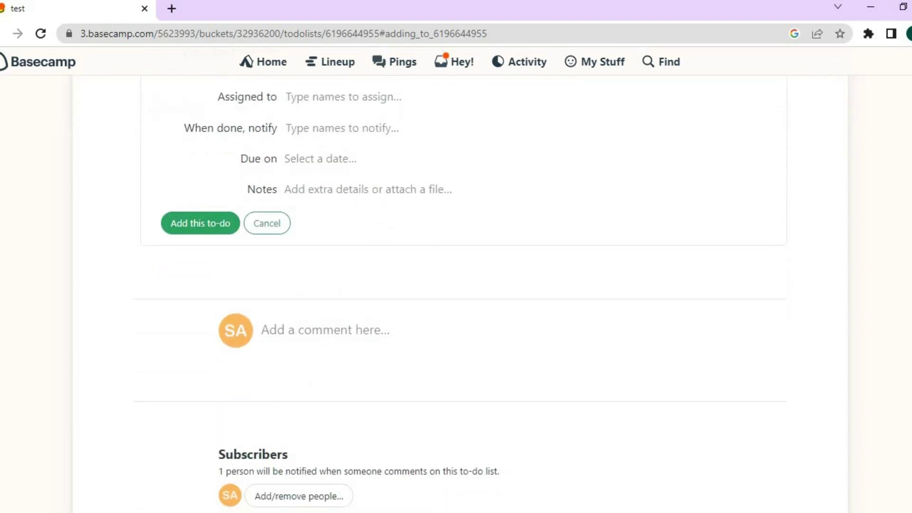
scroll(710, 366, down, 2)
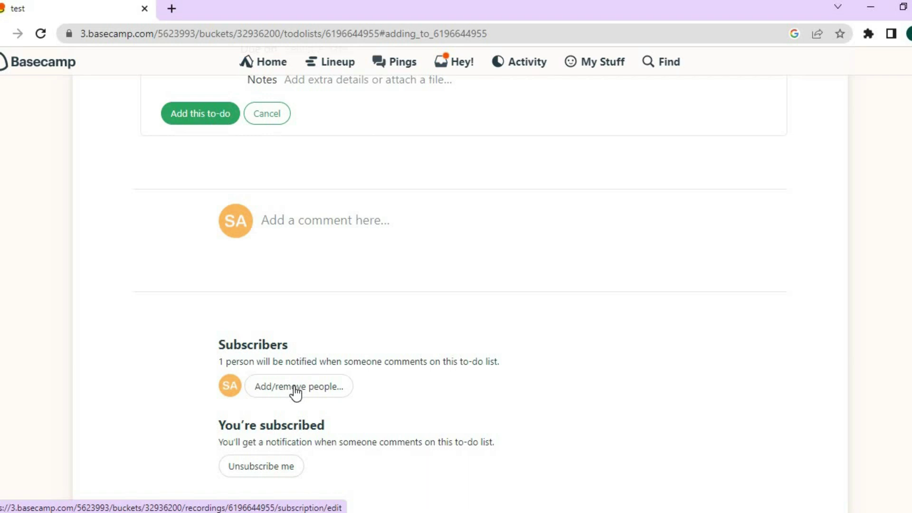
click(295, 391)
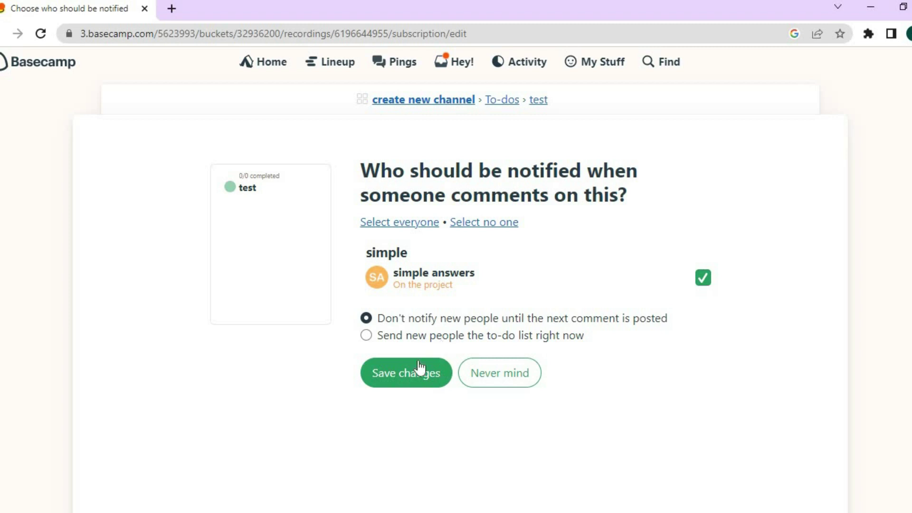
click(401, 373)
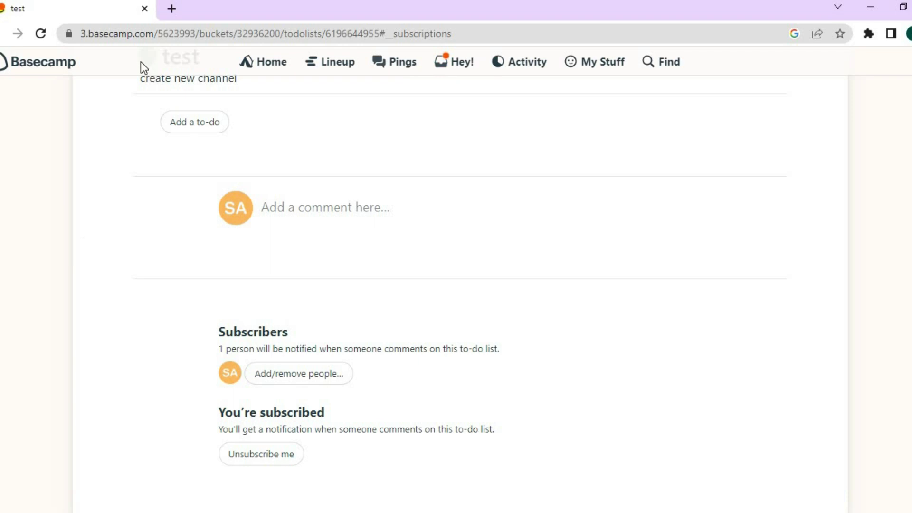
click(271, 66)
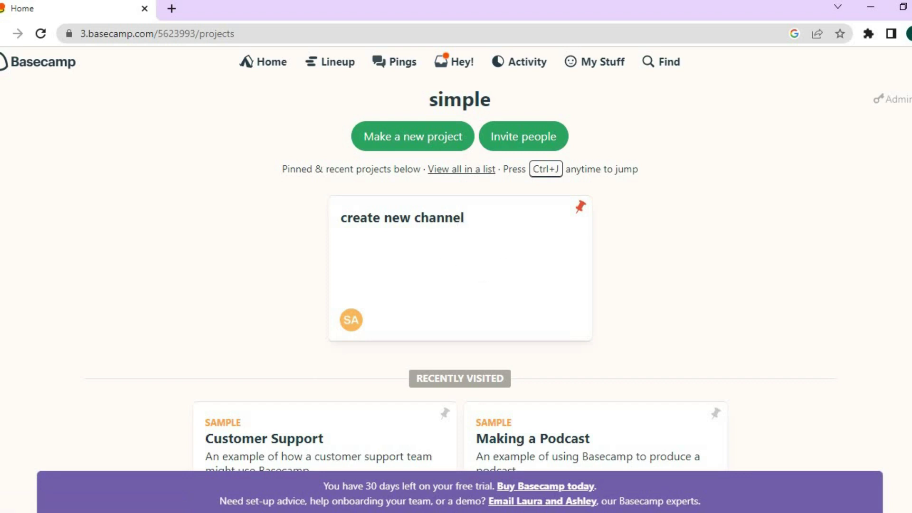
scroll(459, 275, down, 5)
scroll(459, 276, up, 5)
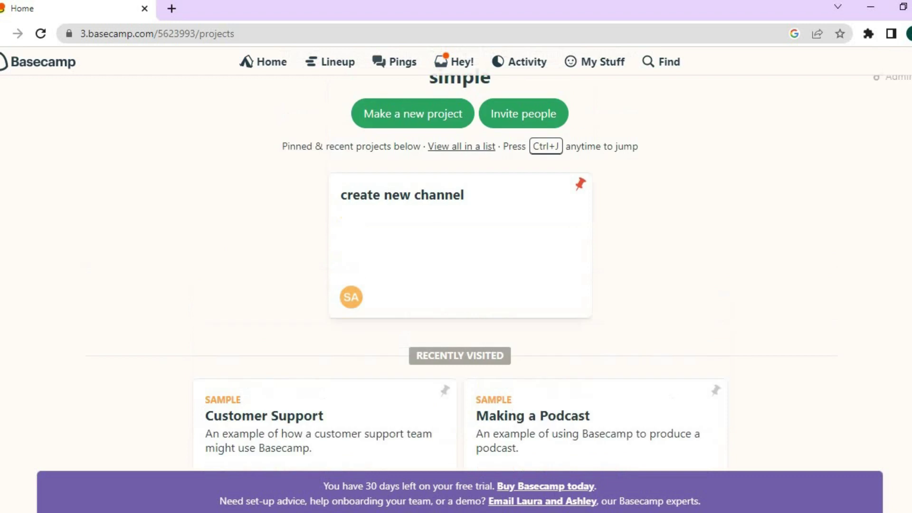
scroll(460, 276, up, 1)
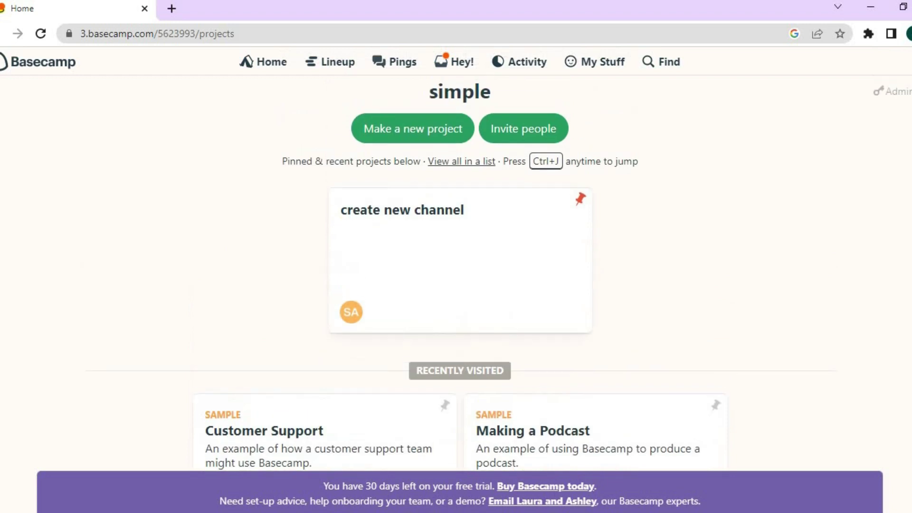
click(597, 69)
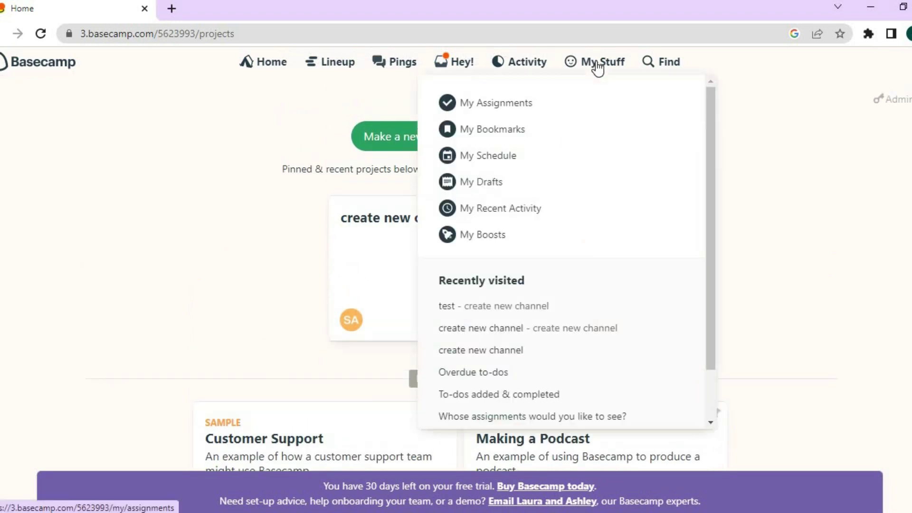
click(505, 155)
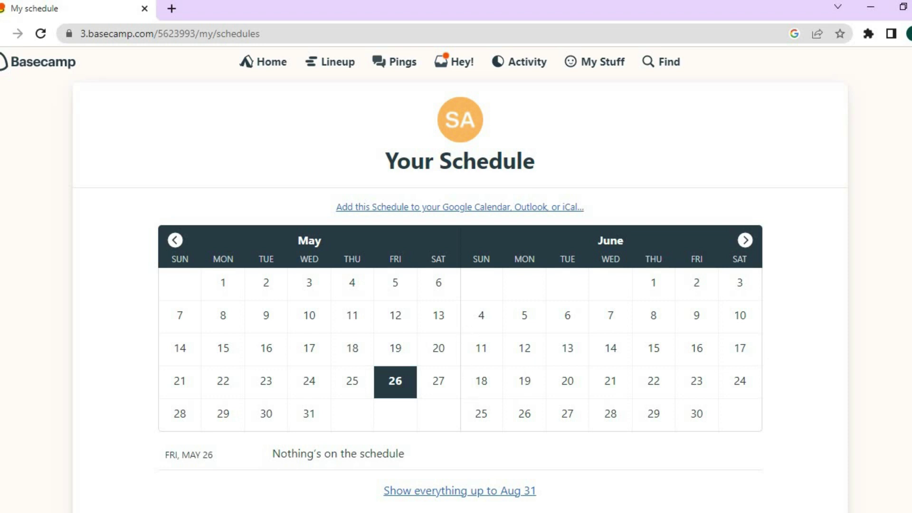
scroll(589, 328, down, 1)
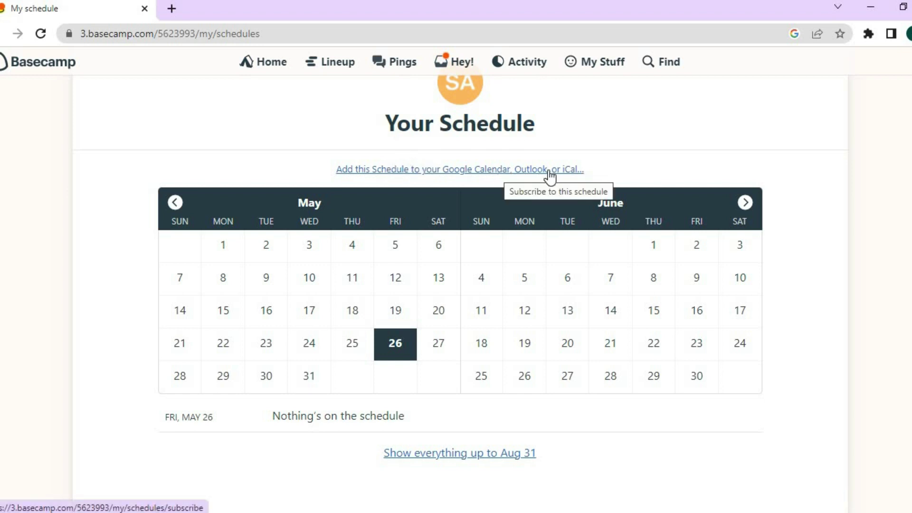
click(262, 71)
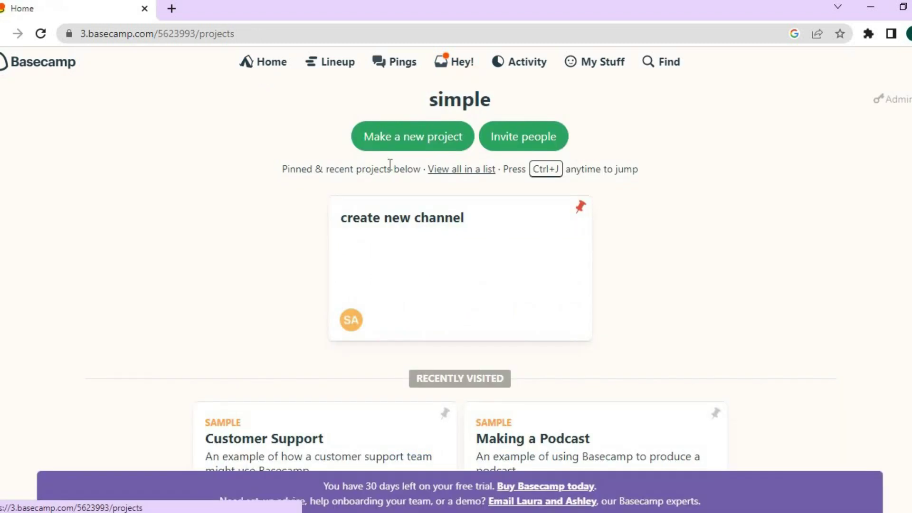
click(529, 140)
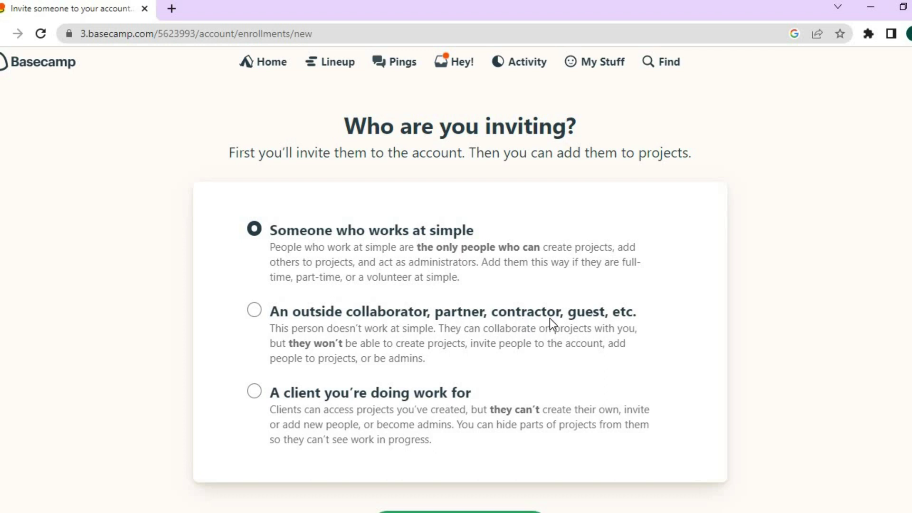
scroll(460, 284, down, 2)
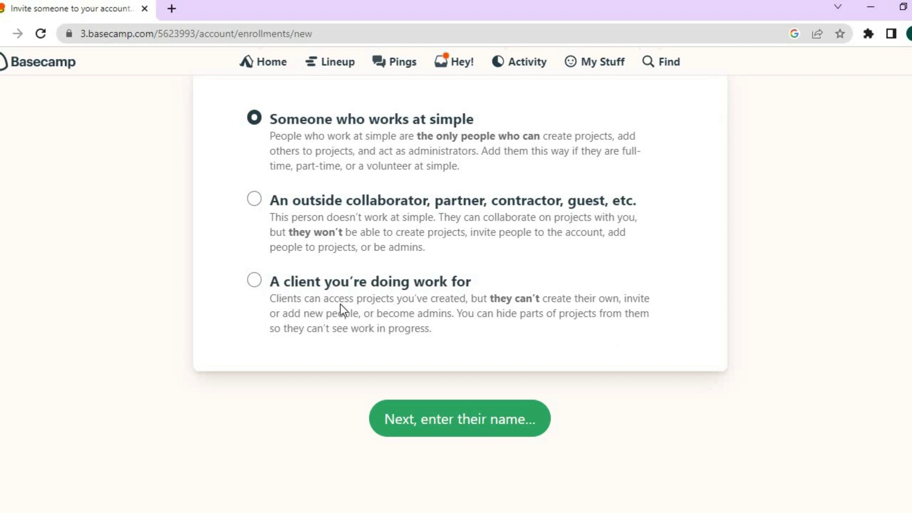
click(457, 427)
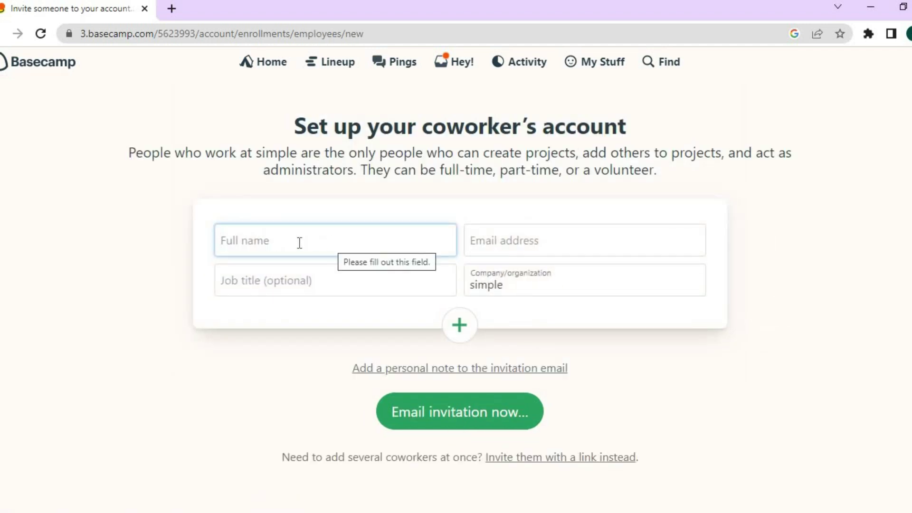
click(320, 286)
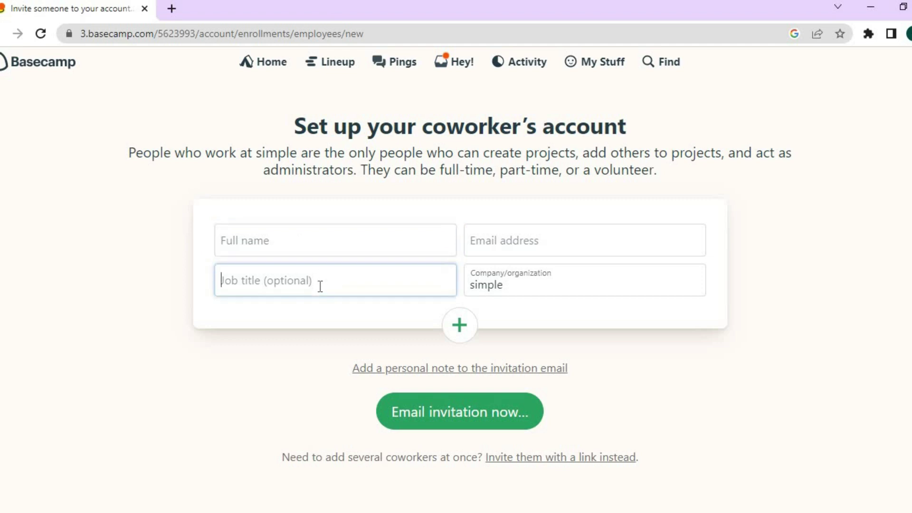
click(584, 239)
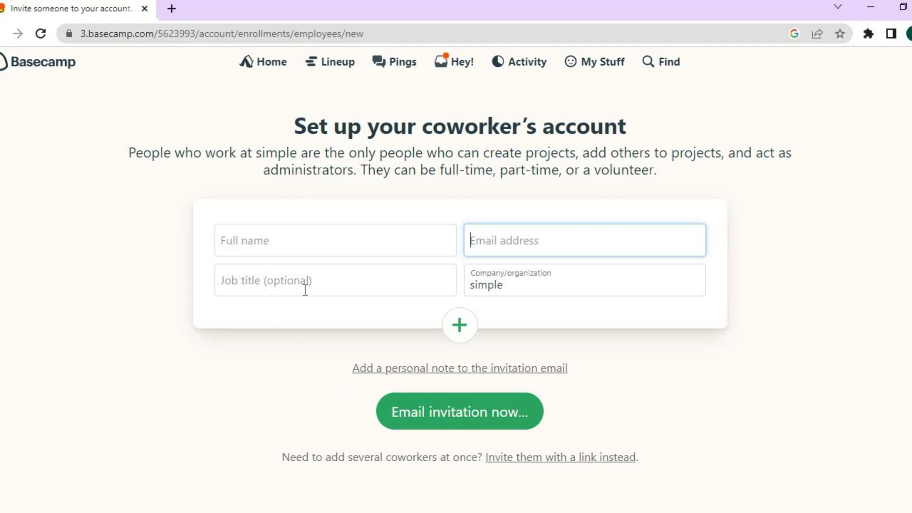
click(262, 66)
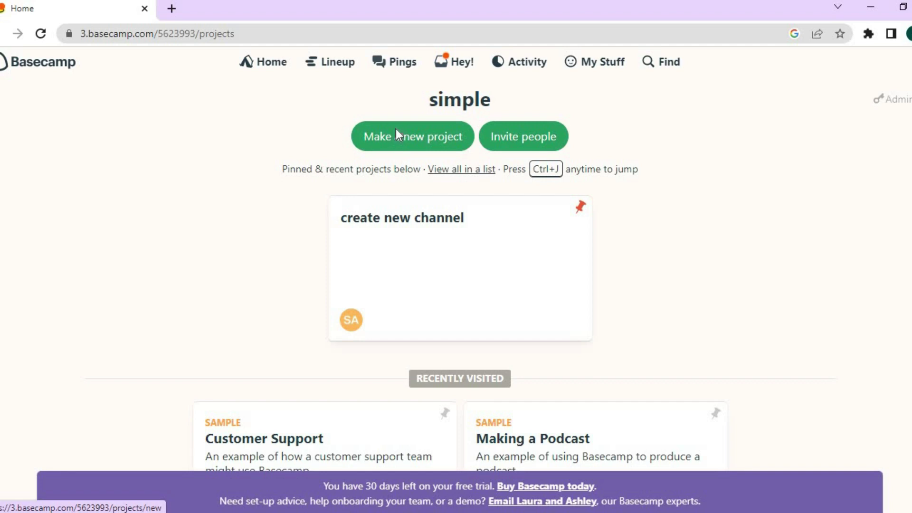
Start a new project but cancel it, then scroll through the Home page
click(395, 129)
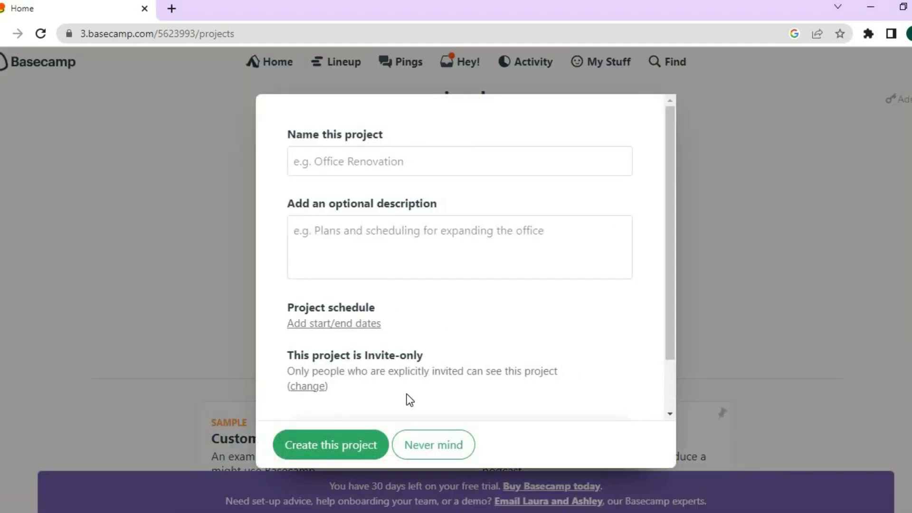
click(434, 444)
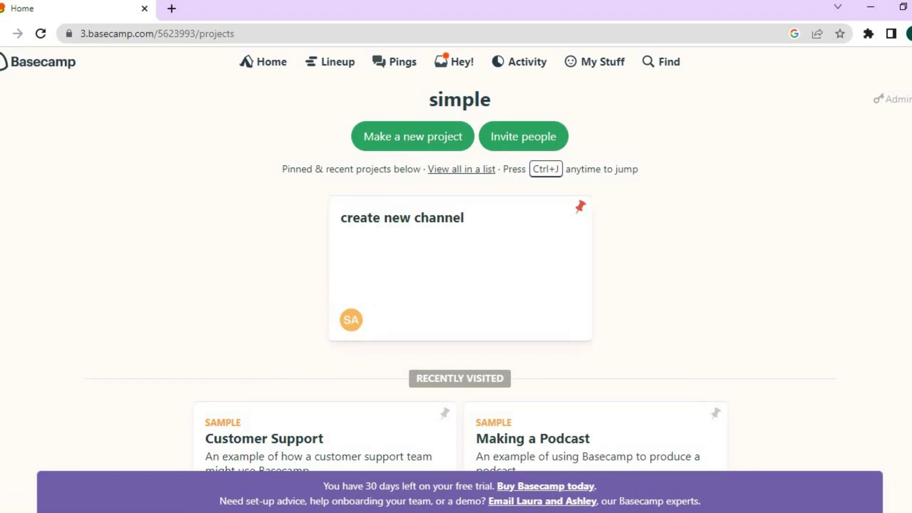
scroll(456, 256, down, 10)
scroll(456, 257, up, 10)
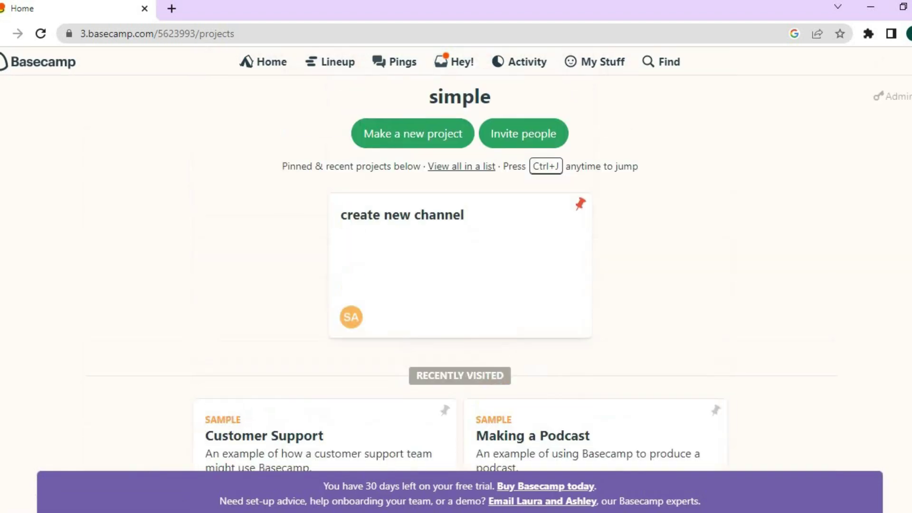
scroll(456, 257, down, 10)
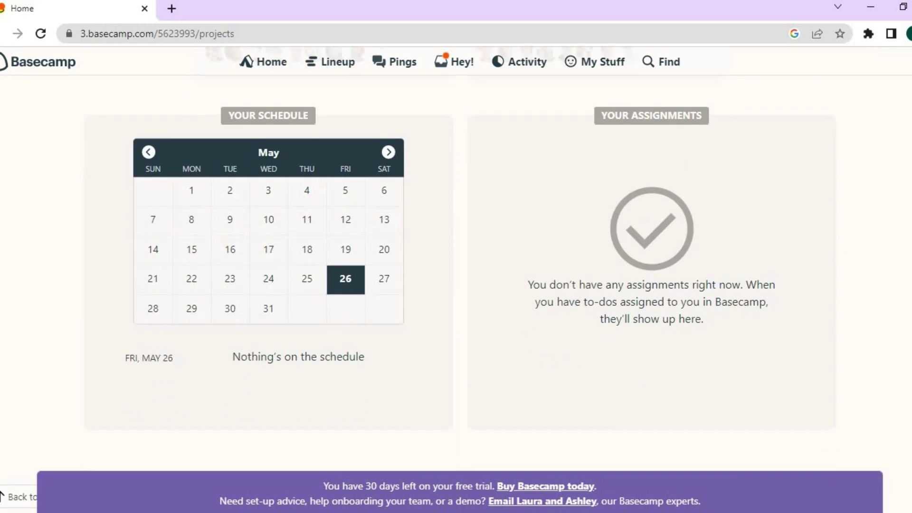
scroll(637, 82, up, 10)
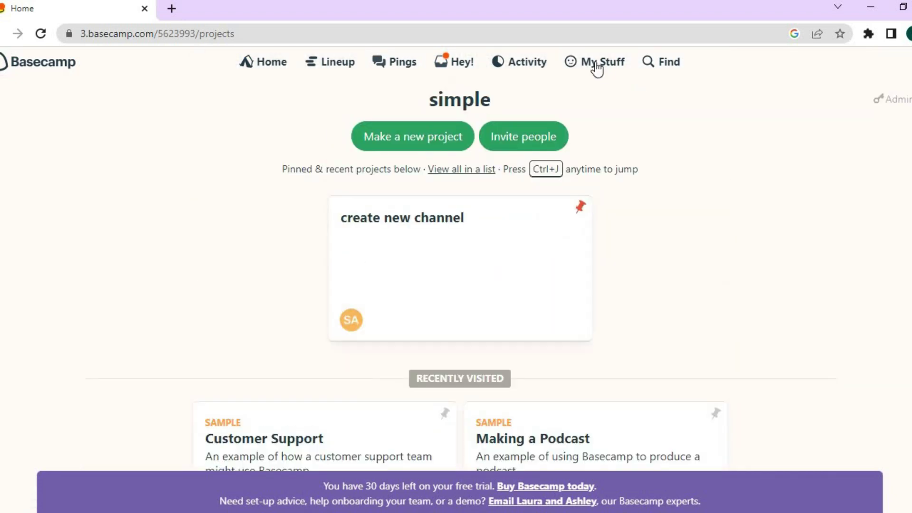
Check the empty My assignments and Stuff I've assigned views, then return to Home
click(596, 66)
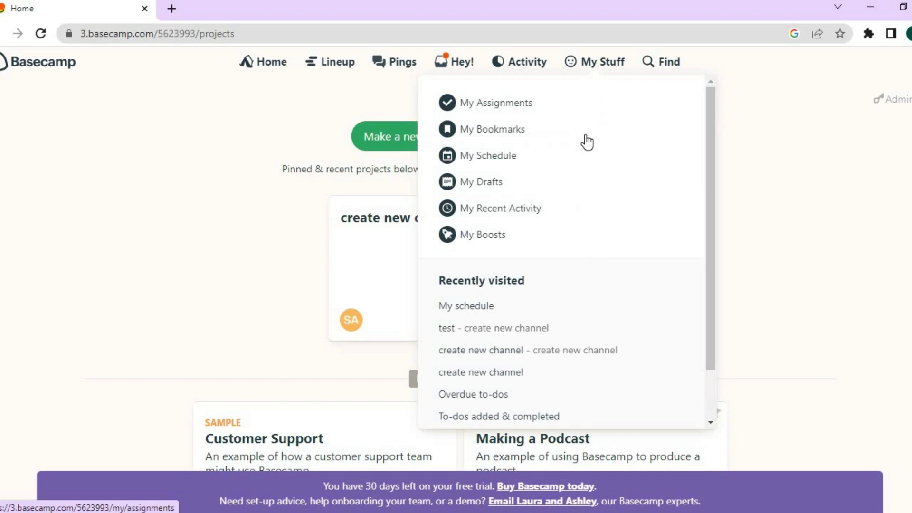
click(549, 111)
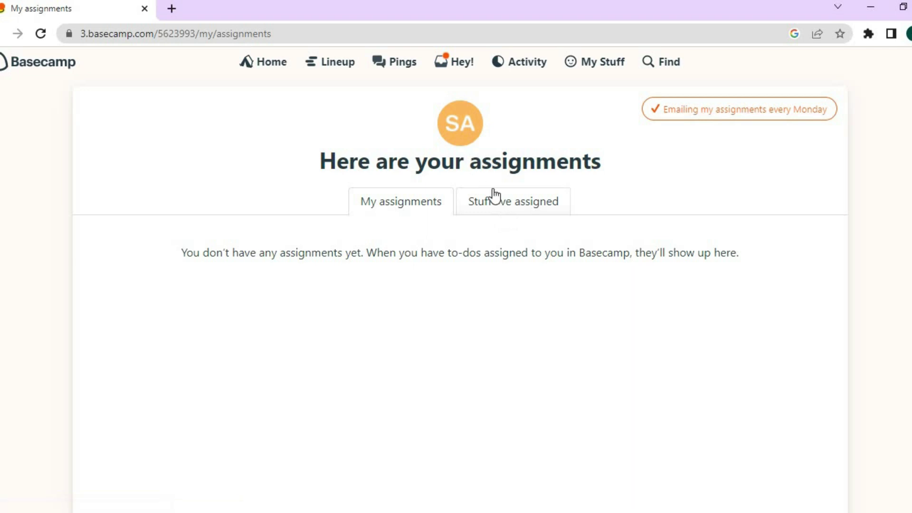
click(504, 215)
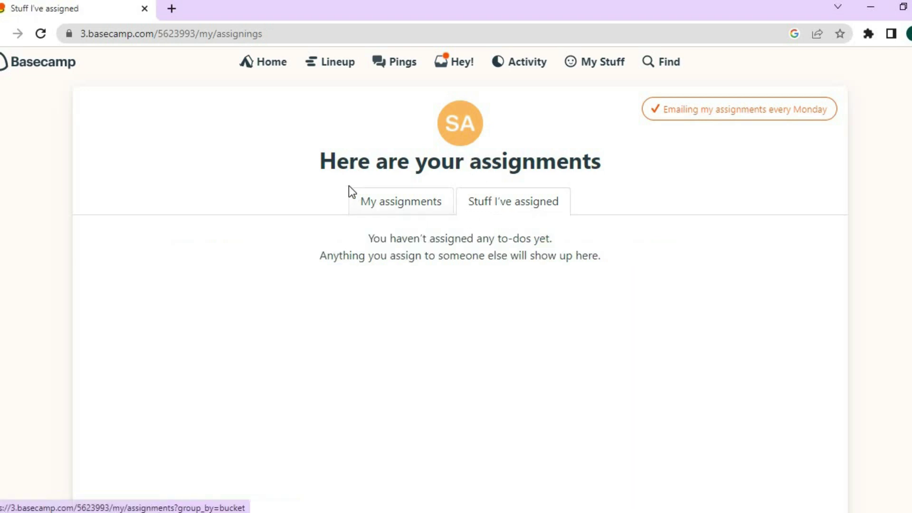
click(378, 204)
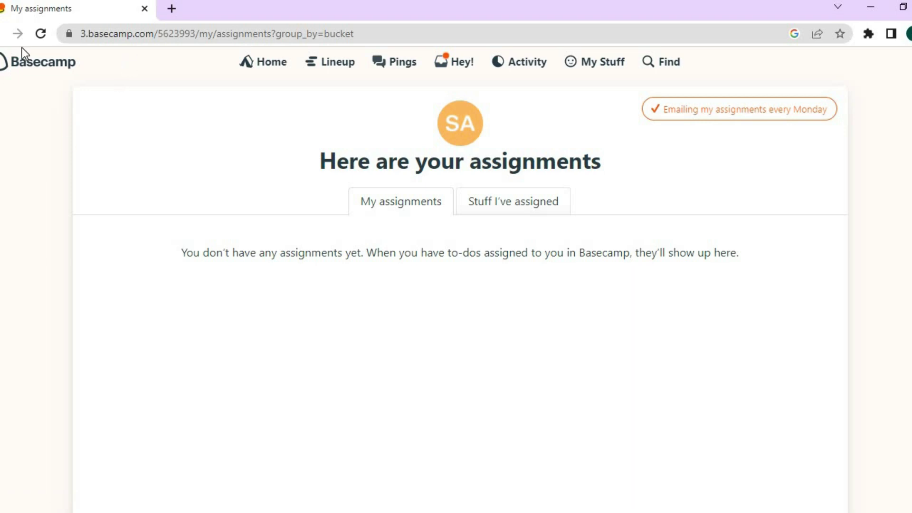
mouse_move(28, 66)
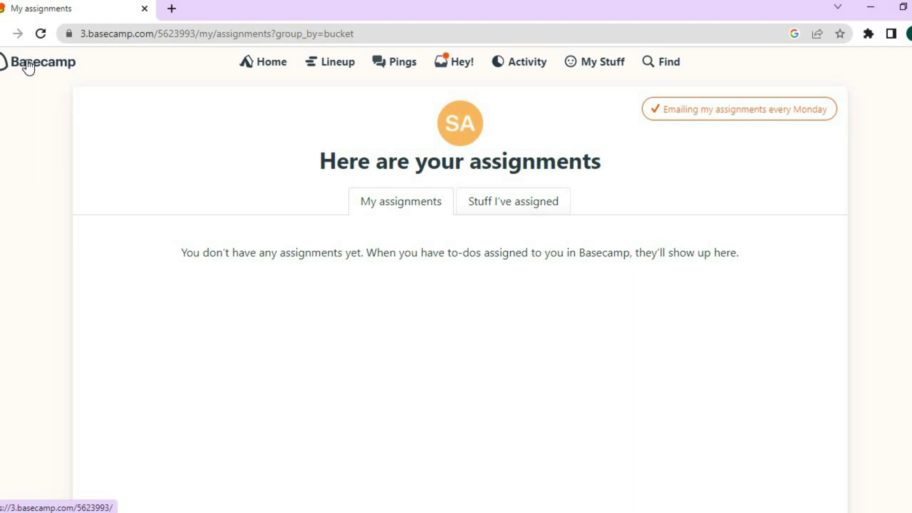
click(247, 64)
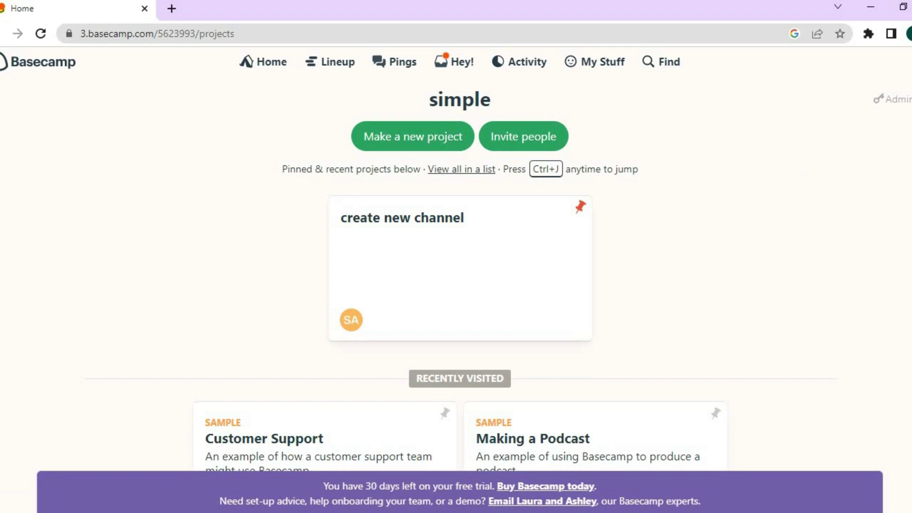
scroll(456, 266, down, 8)
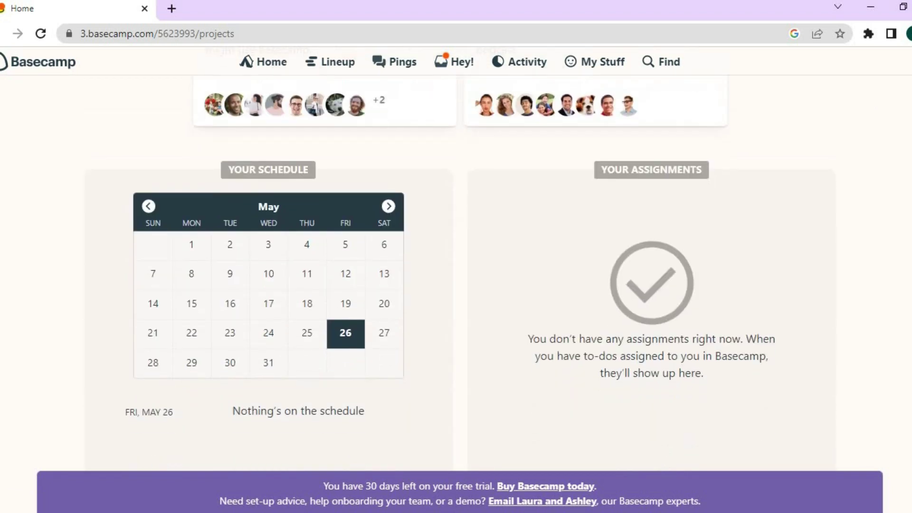
scroll(456, 266, down, 1)
scroll(456, 266, up, 8)
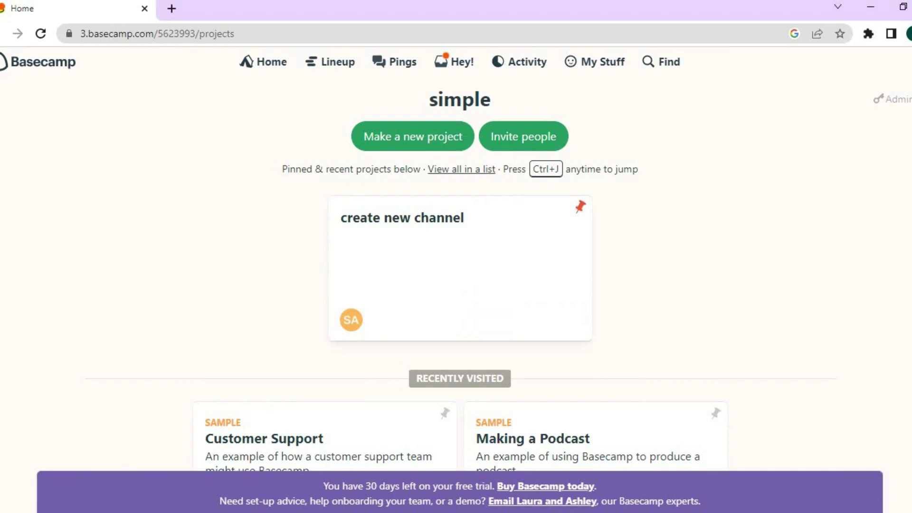